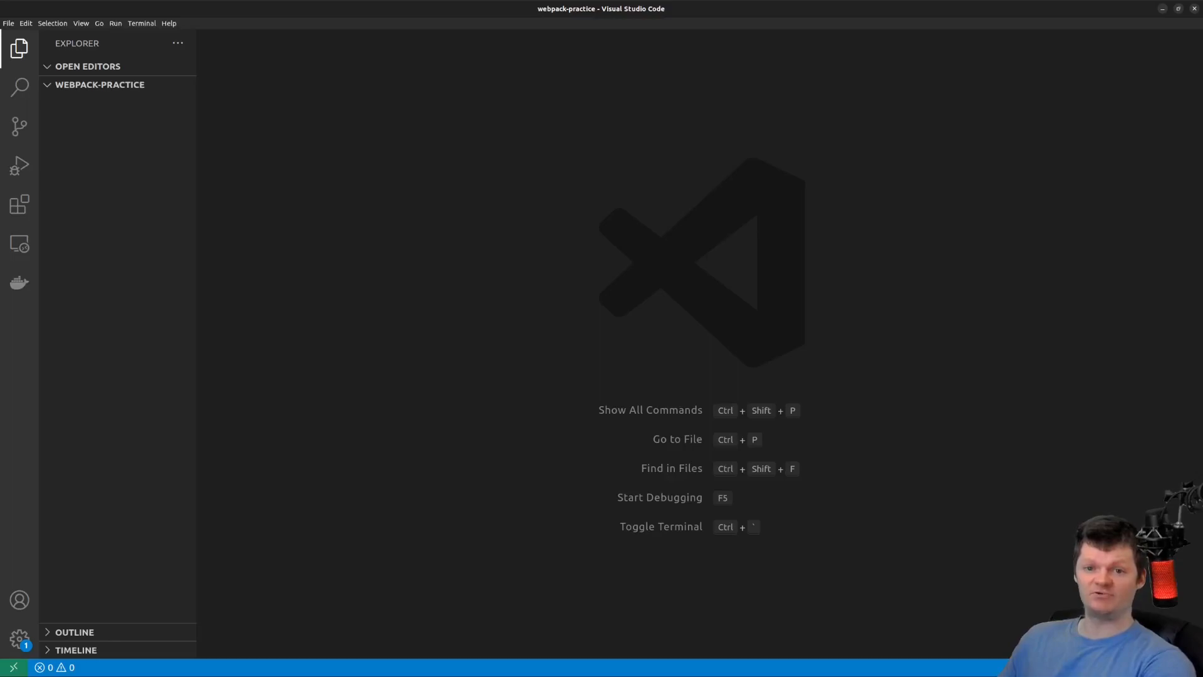
Step: Create webpack.config.js with module.exports = { entry: './src/index.js' } and save it
left_click(129, 85)
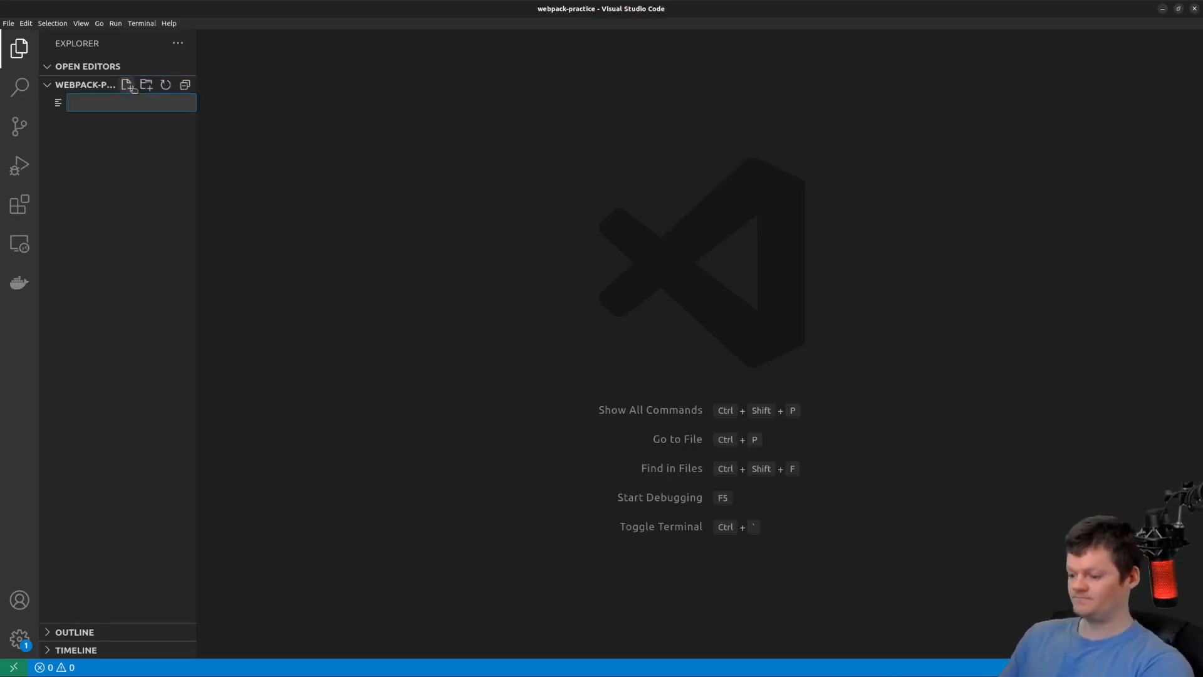
type("webpack.config.js")
key("Return")
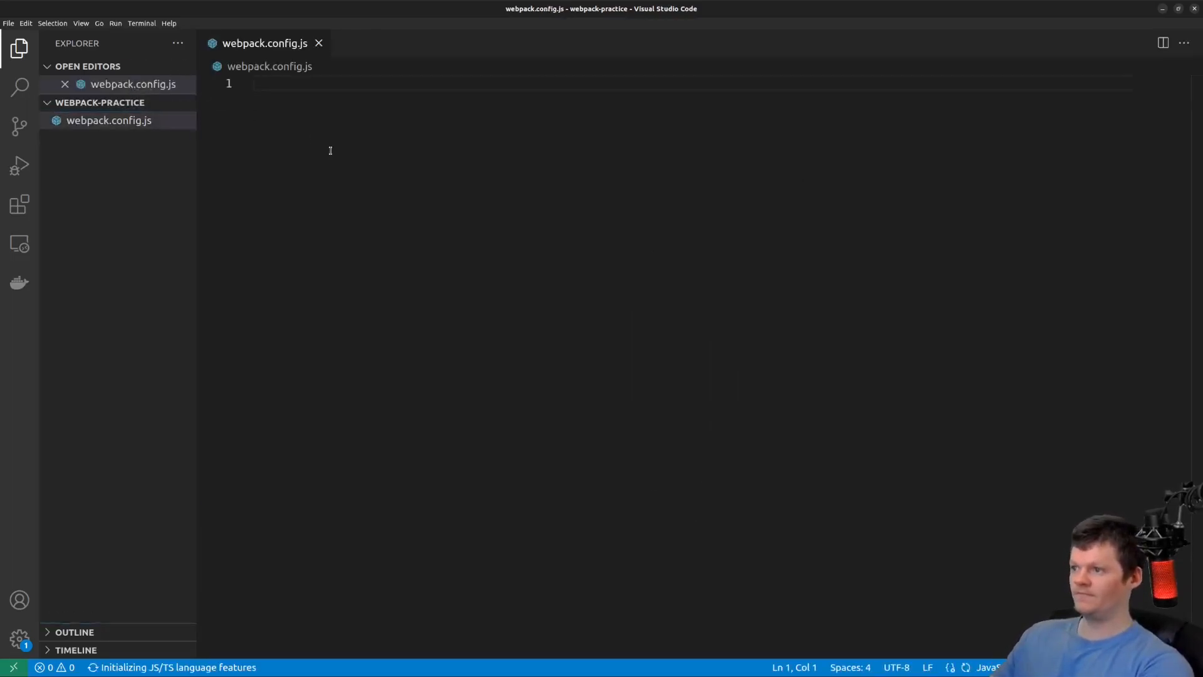
type("module.expo")
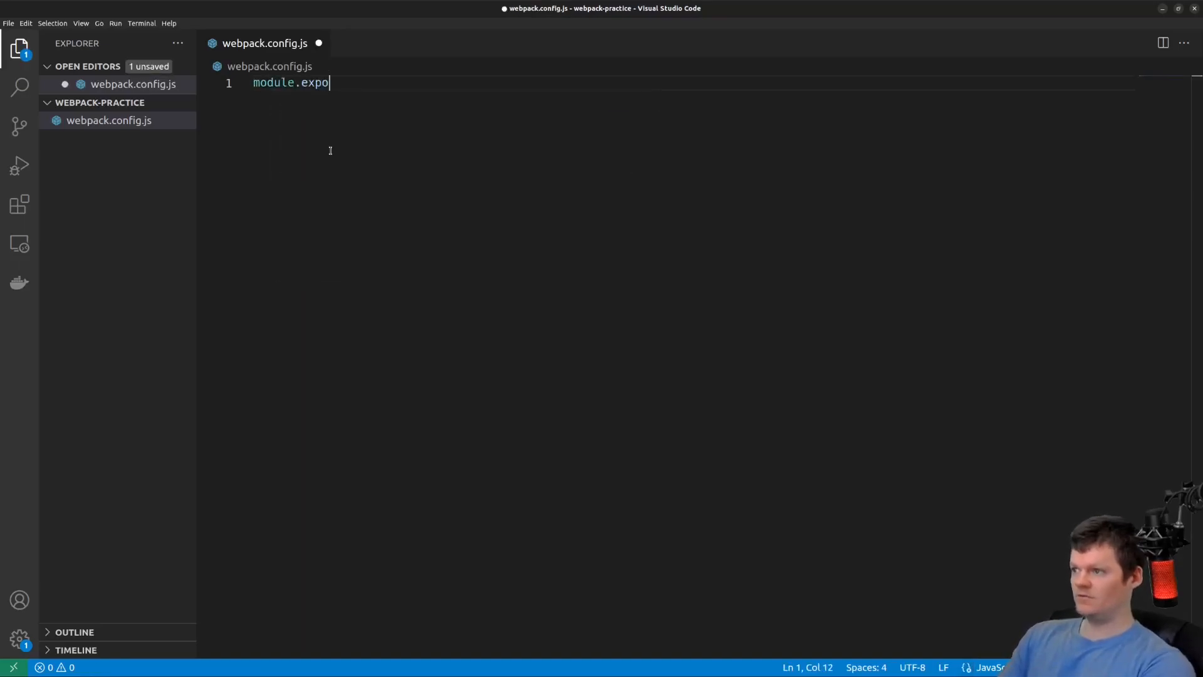
type("rts = {")
key("Return")
type("entry")
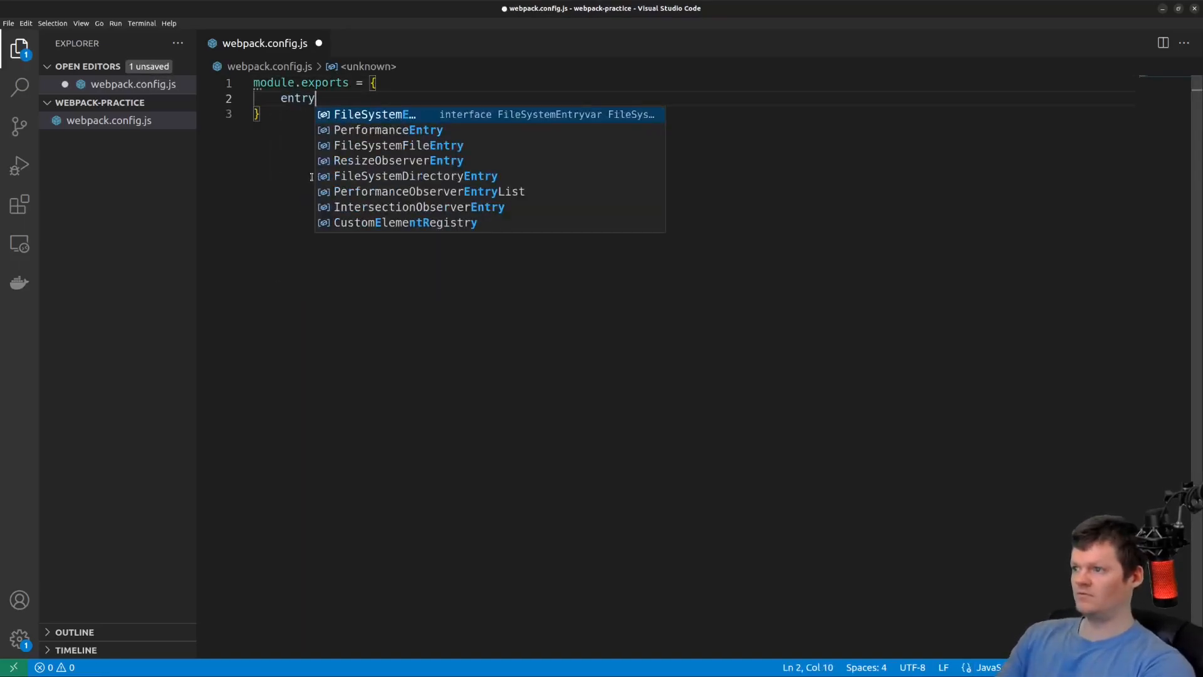
type(": './src/index.j")
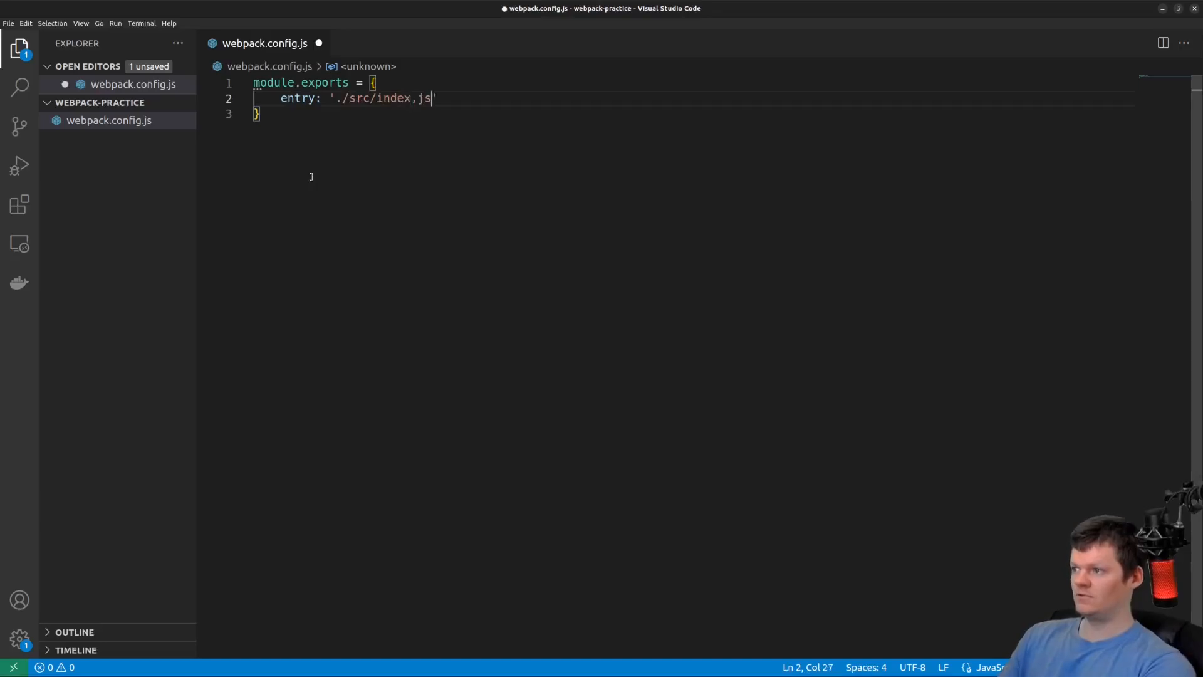
type("s")
key("ctrl+s")
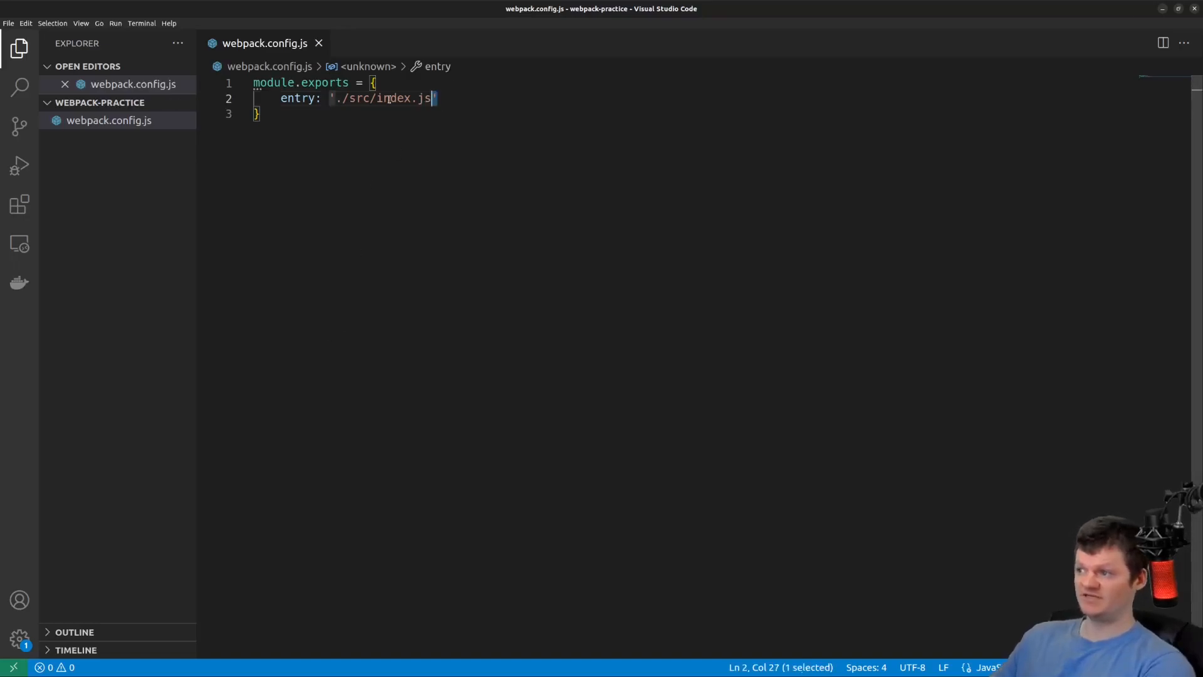
left_click_drag(440, 99, 363, 99)
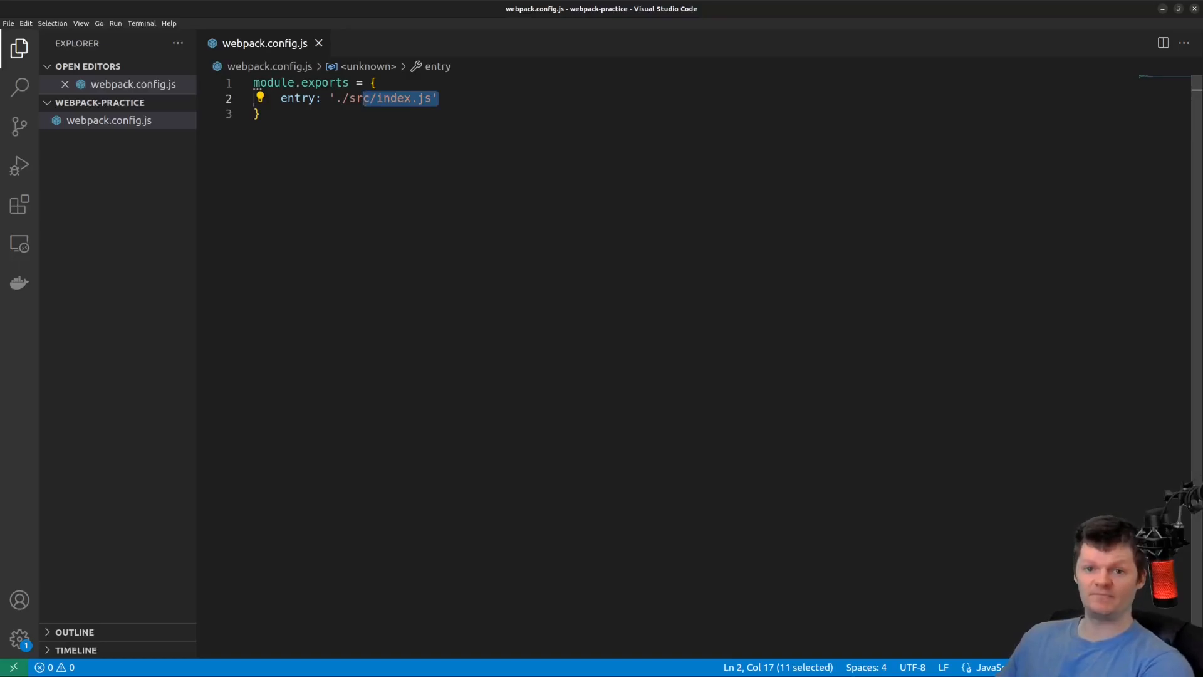
Step: Create a src folder containing an empty index.js matching the entry path
left_click(146, 102)
type("src")
key("Return")
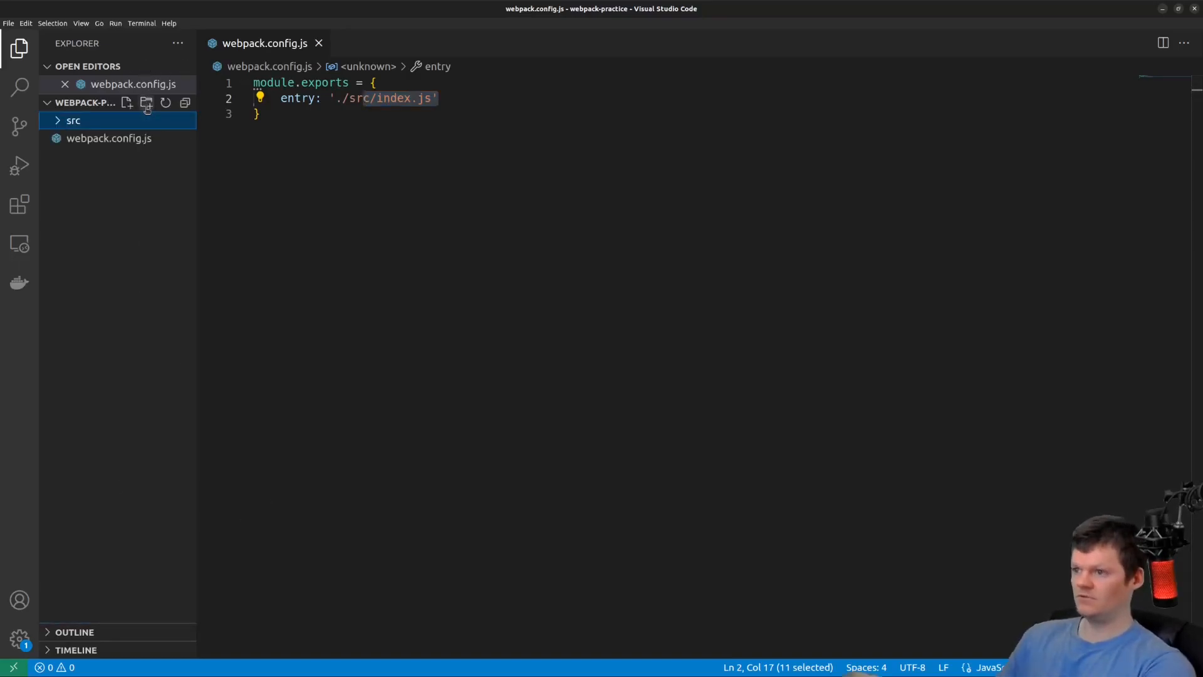
left_click(128, 103)
type("index.js")
key("Return")
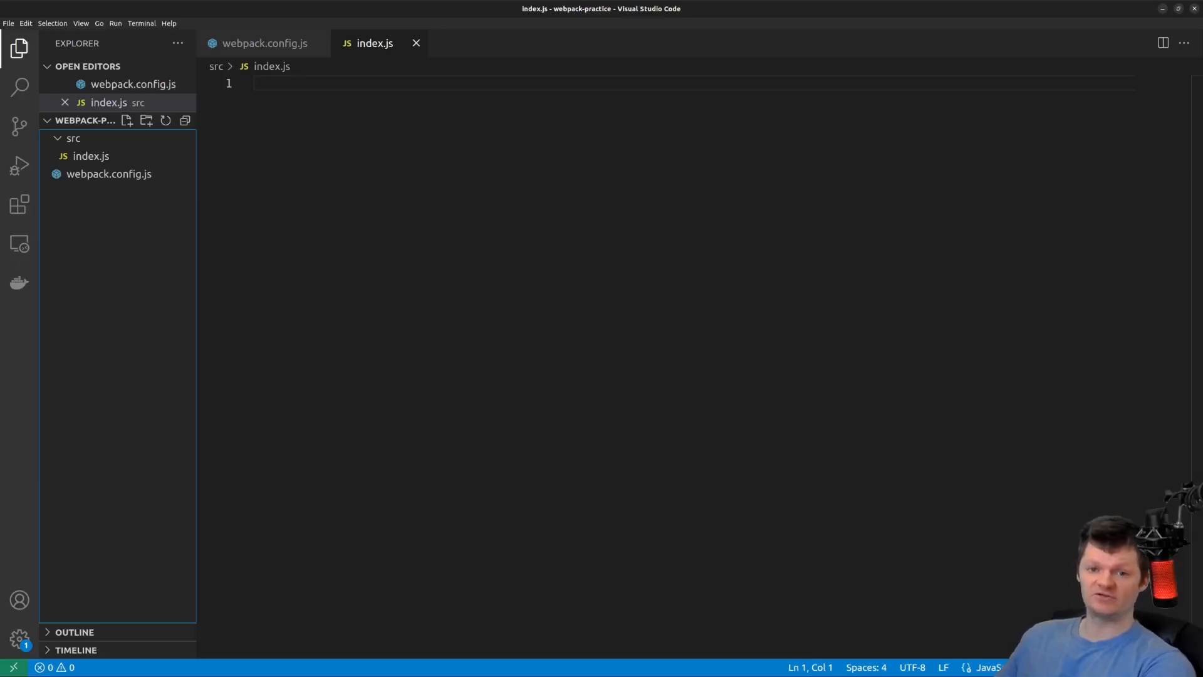
Step: Create a services folder inside src with a new WittCodeService.js file
left_click(90, 156)
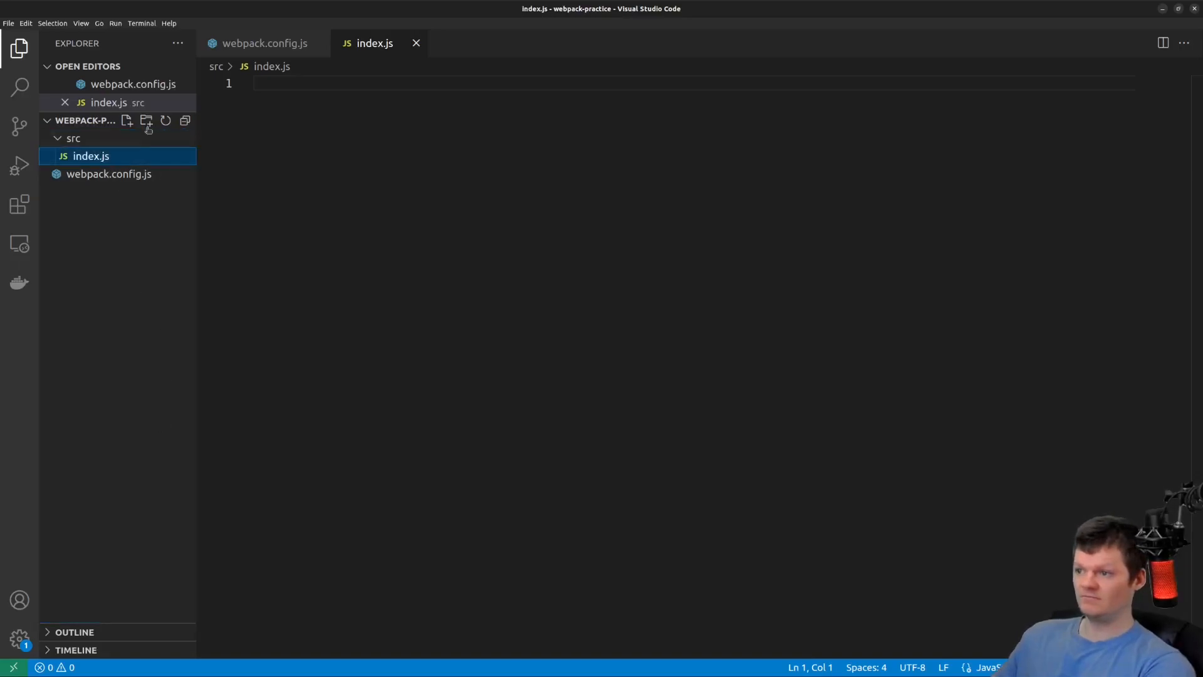
left_click(147, 120)
type("services")
key("Return")
left_click(127, 121)
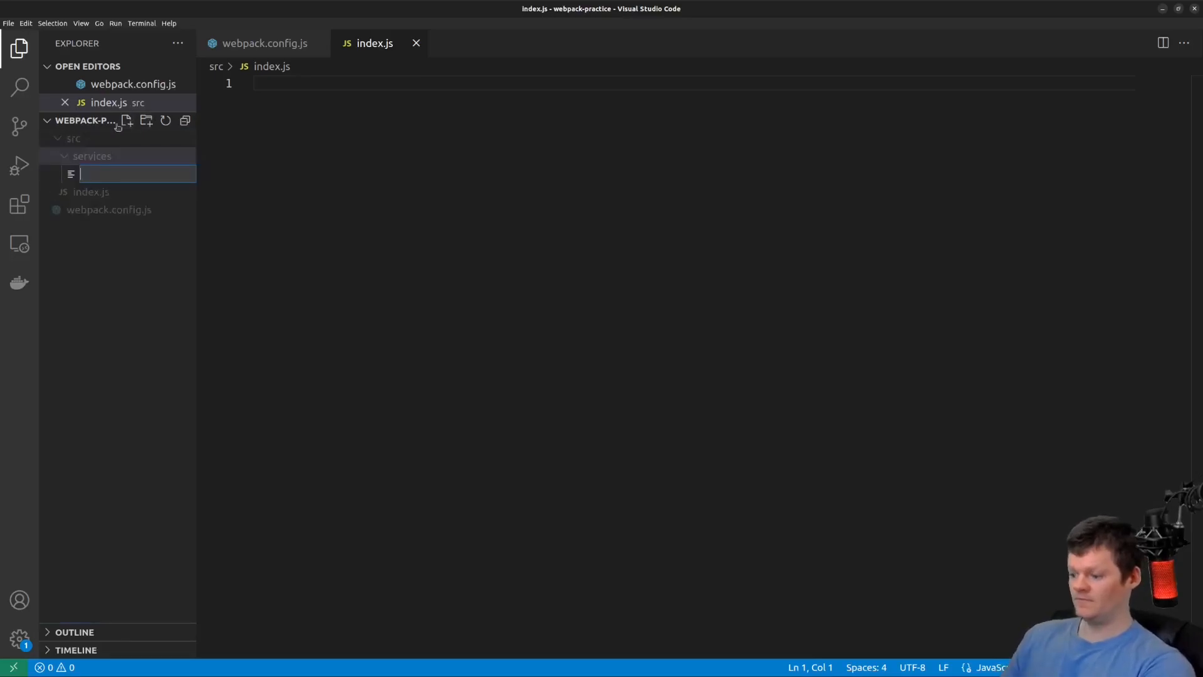
type("WittCodeService.js")
key("Return")
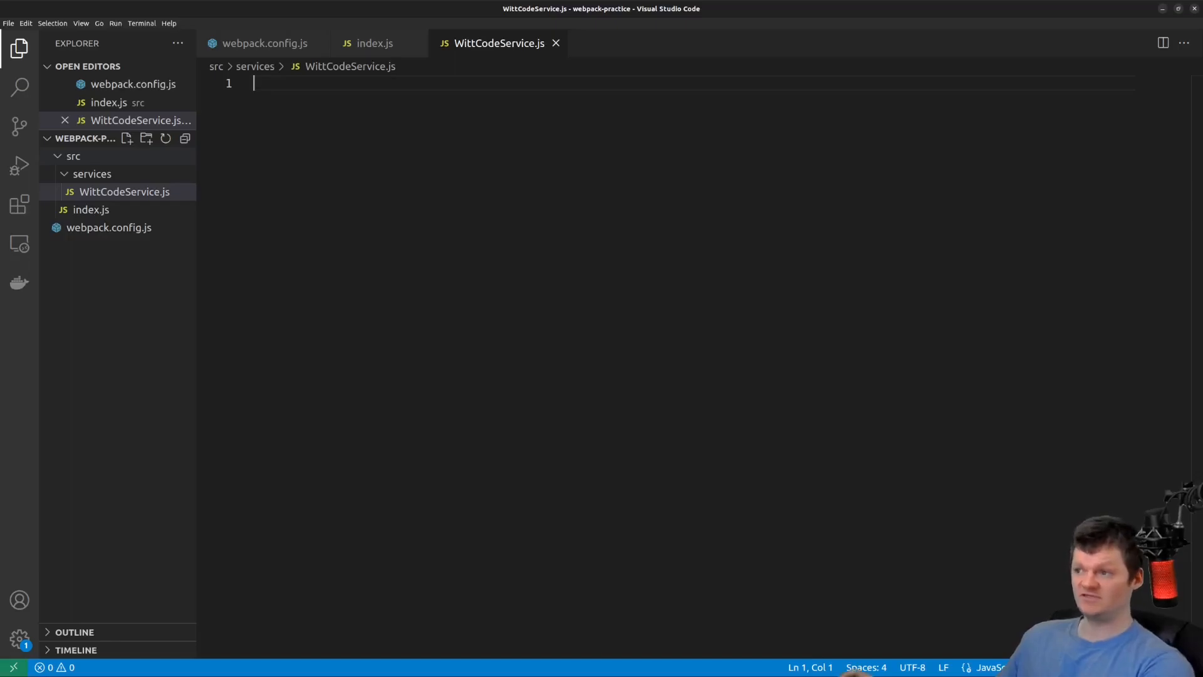
type("export default Wi")
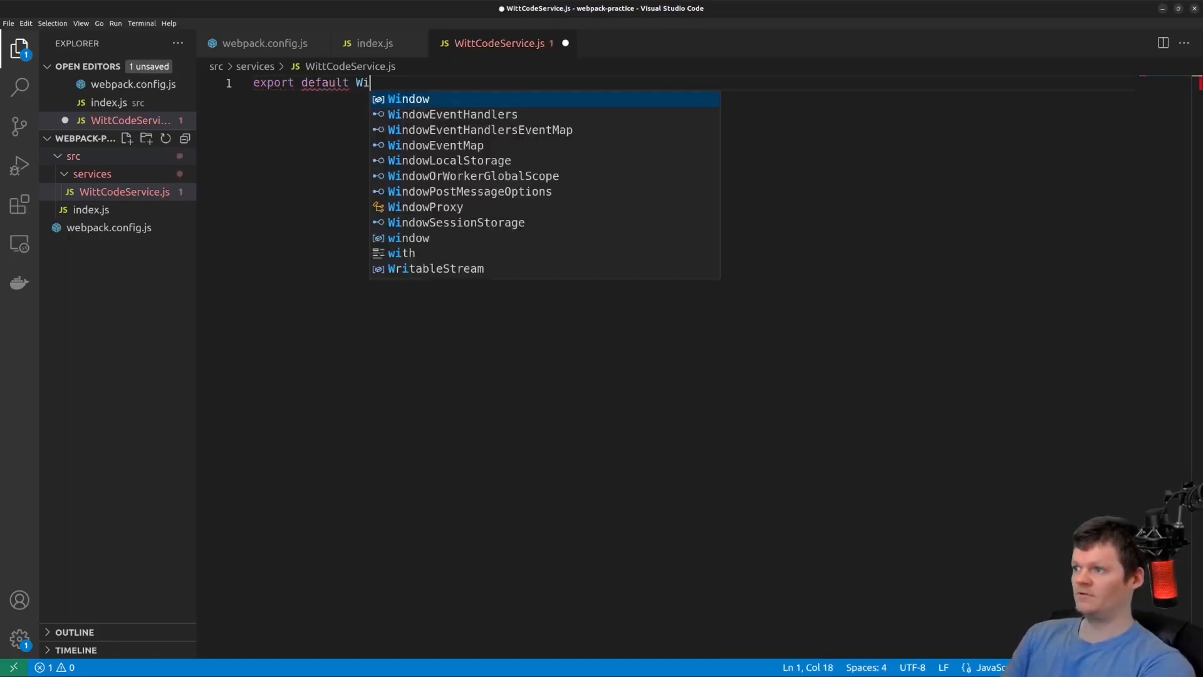
type("ttCo")
Step: Write the exported WittCodeService class with a constructor that console.logs a message
key("BackSpace")
key("BackSpace")
key("BackSpace")
key("BackSpace")
key("BackSpace")
key("BackSpace")
type("class Witt")
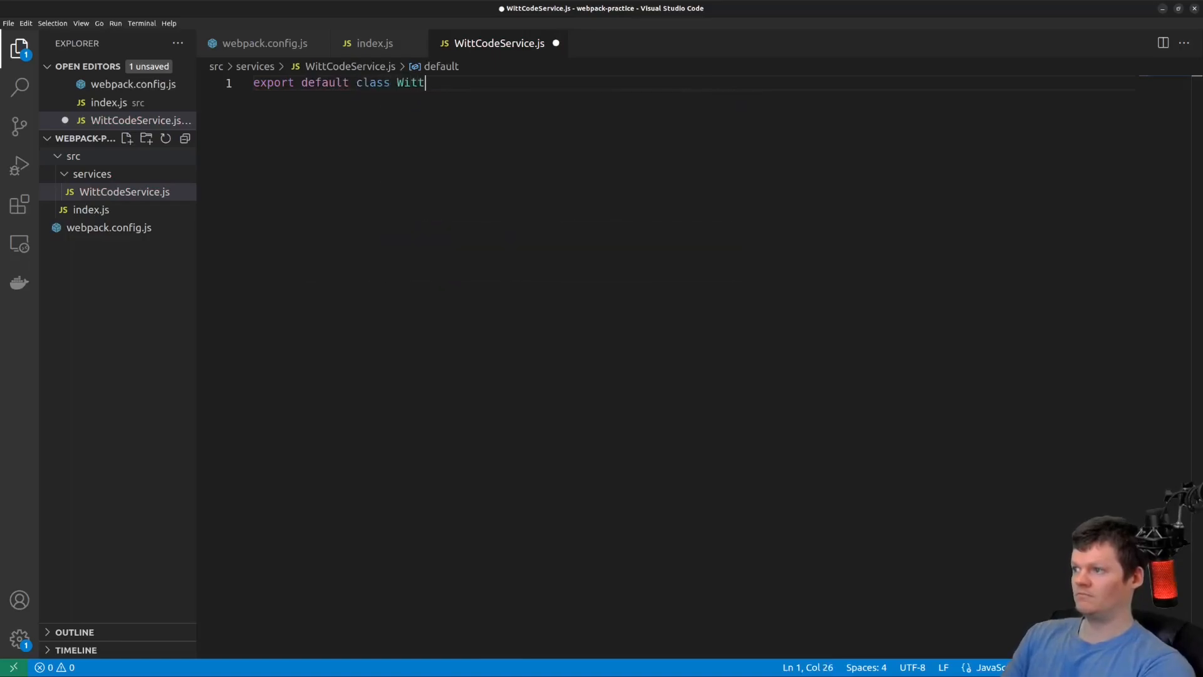
type("CodeService {")
key("Return")
type("constructor")
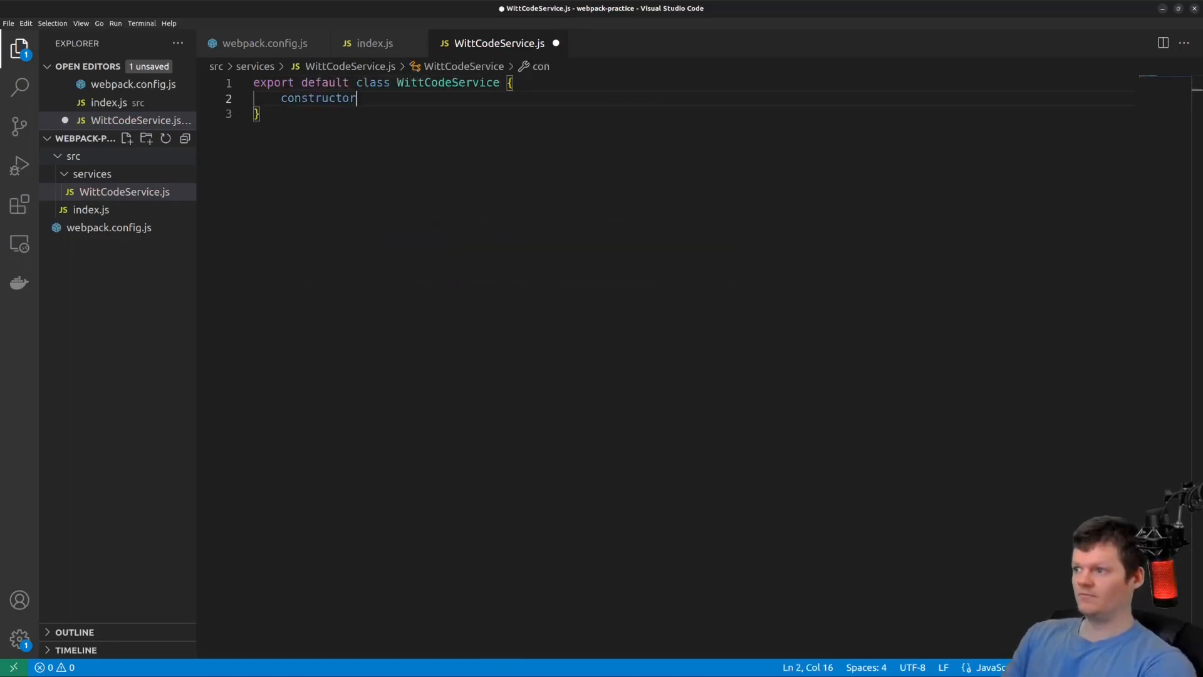
type("() {")
key("Return")
type("log")
key("Return")
type("'WittCode")
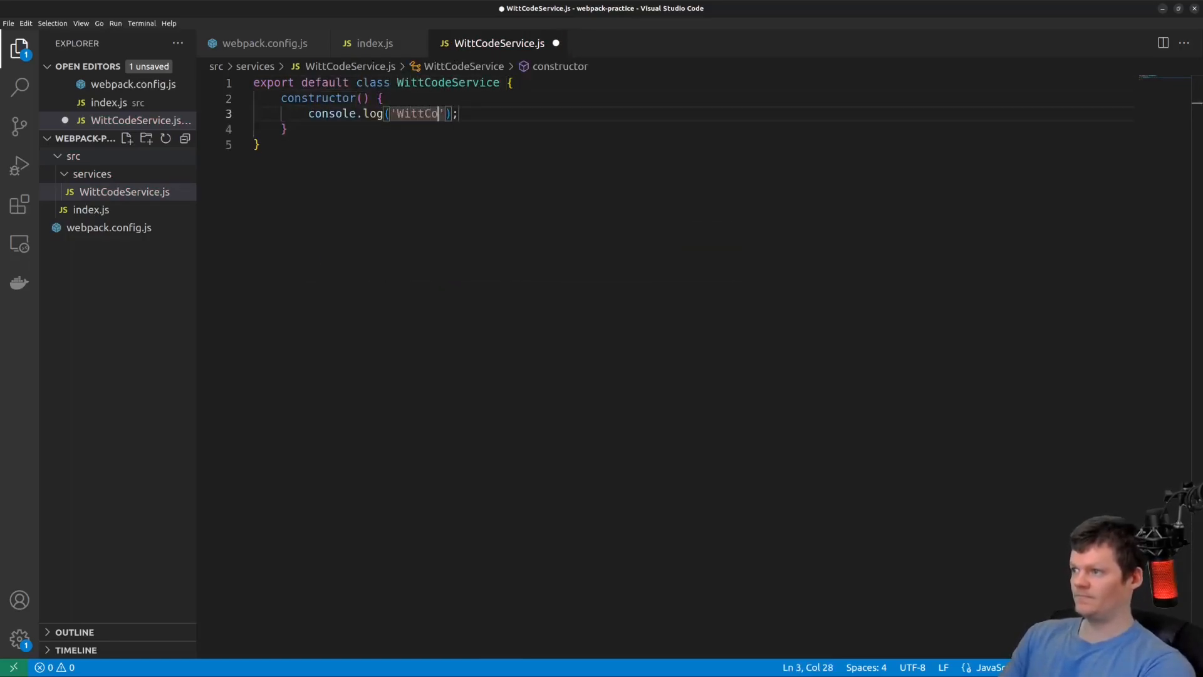
type("Service instantiated!")
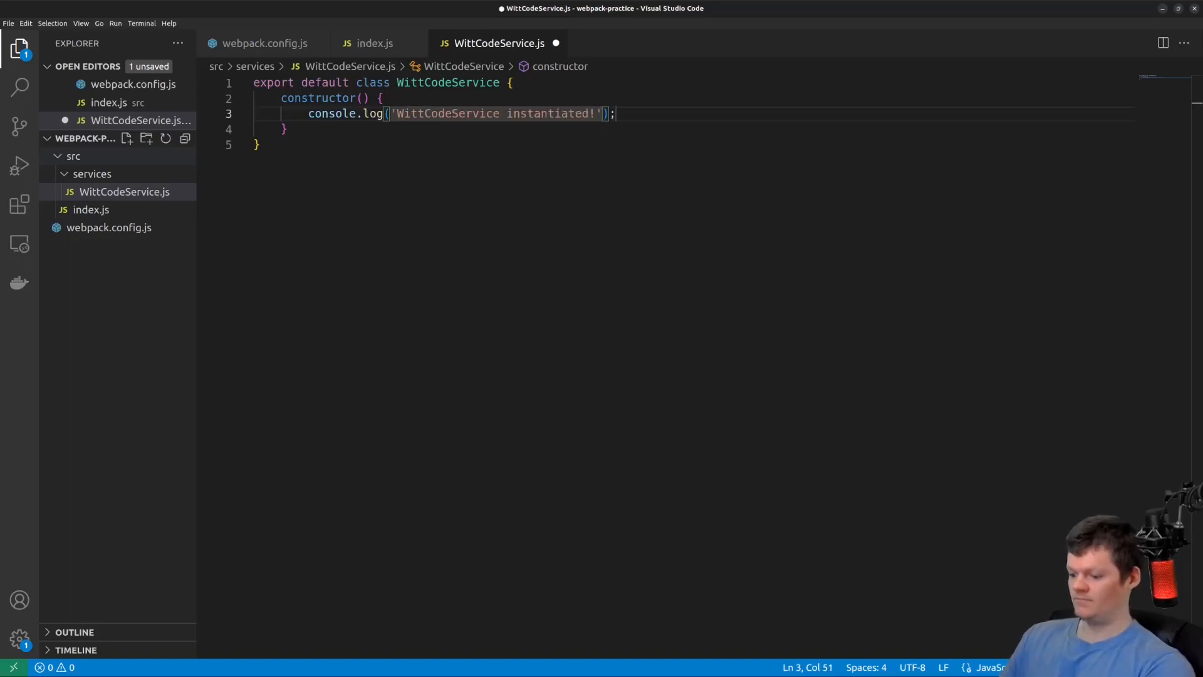
key("ctrl+s")
left_click(318, 130)
key("Return")
key("Return")
type("sayHello() {")
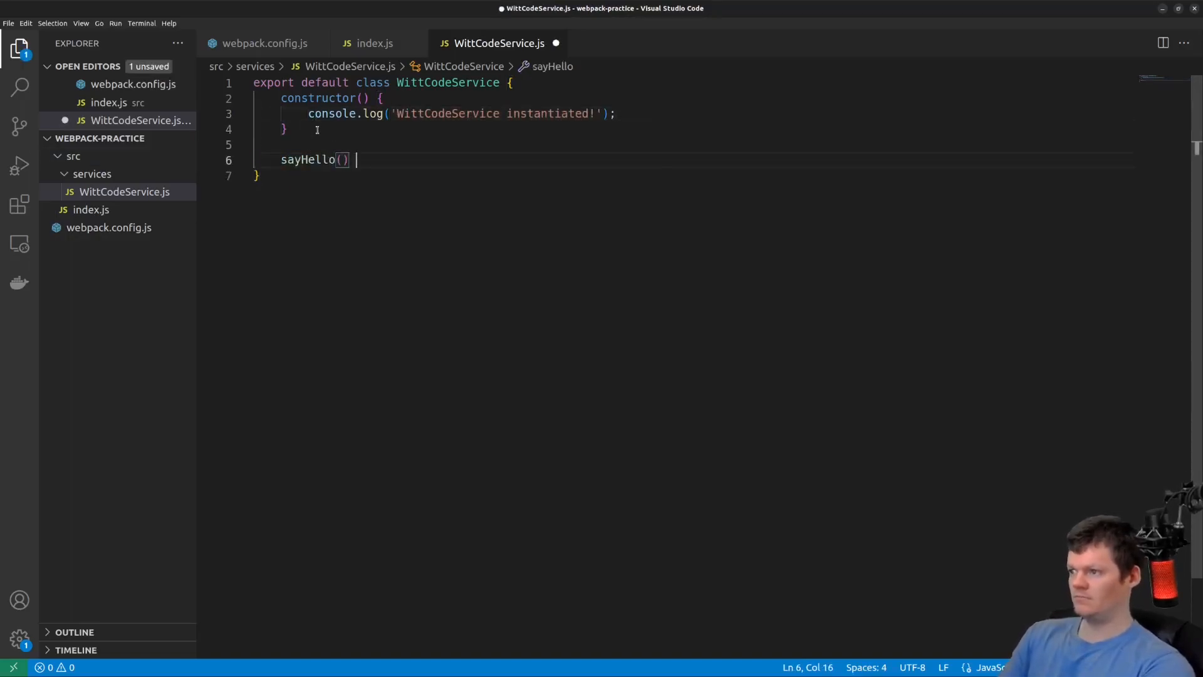
Step: Add a sayHello method that console.logs a message and save WittCodeService.js
key("Return")
type("log")
key("Return")
type("'WittCode")
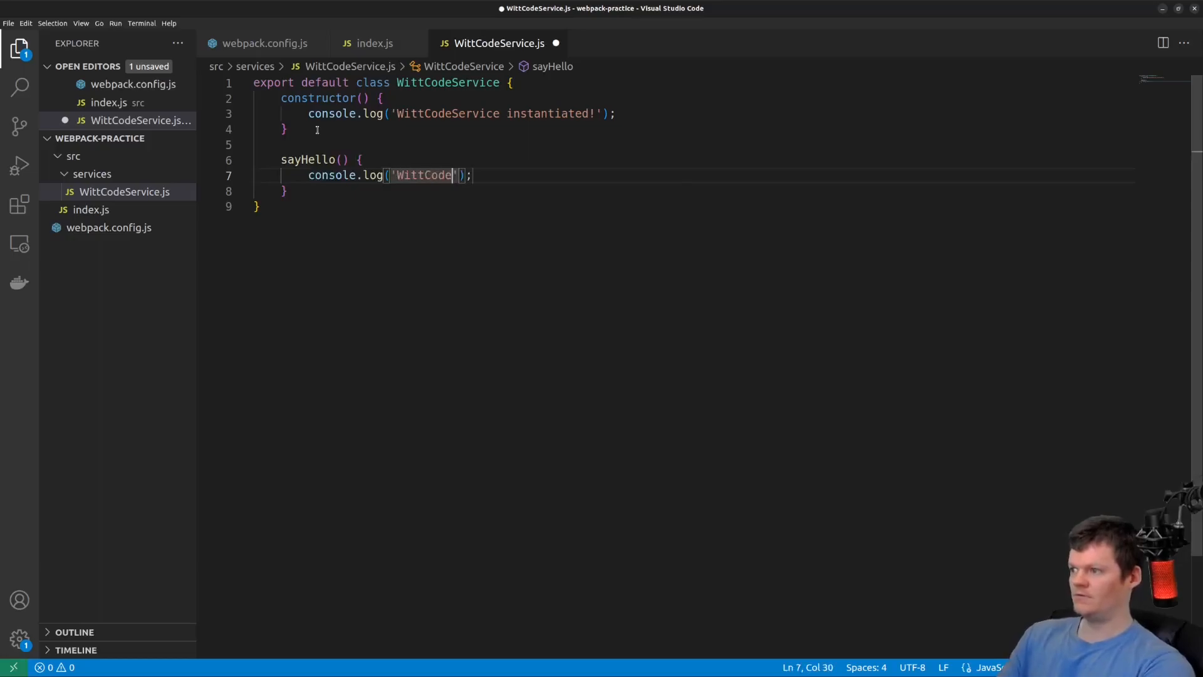
type(" says hello!');")
key("Down")
key("Down")
key("ctrl+s")
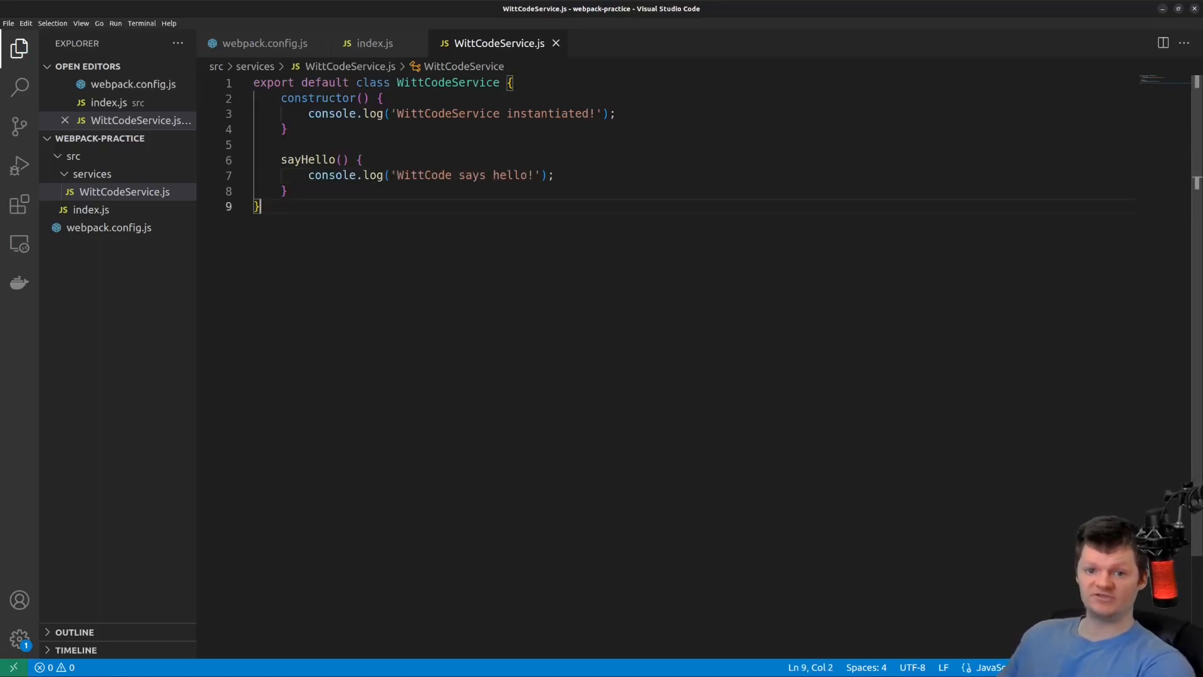
Step: Import WittCodeService at the top of index.js
left_click(359, 43)
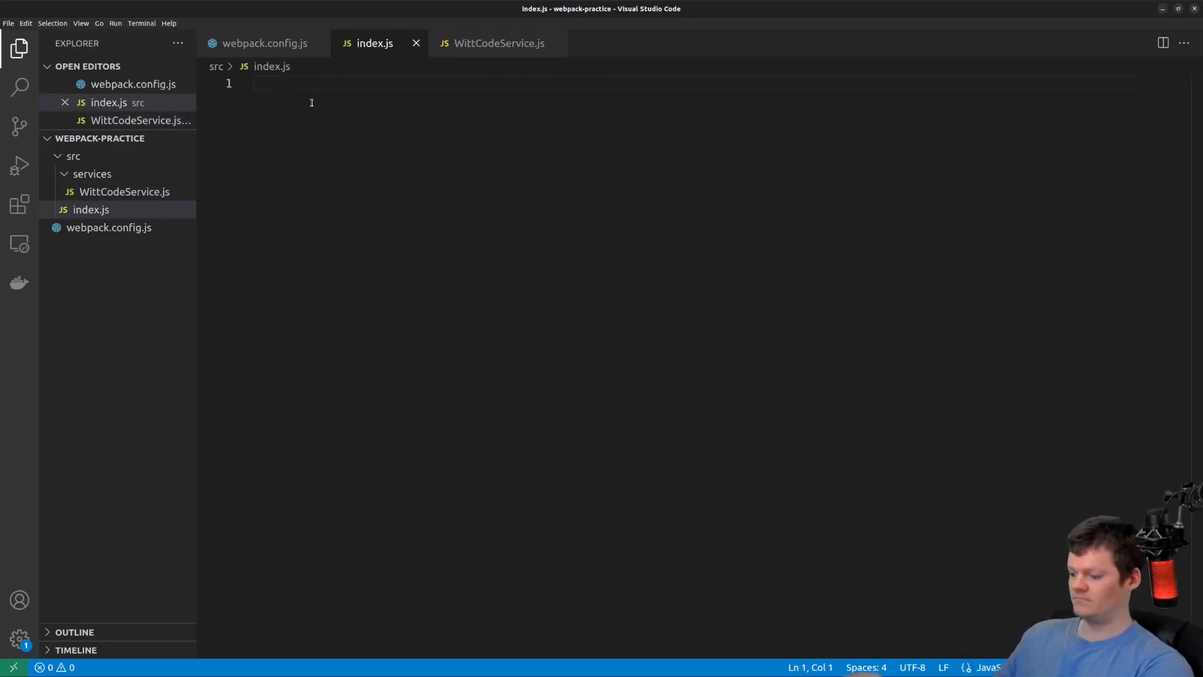
type("import Wi")
key("Tab")
key("End")
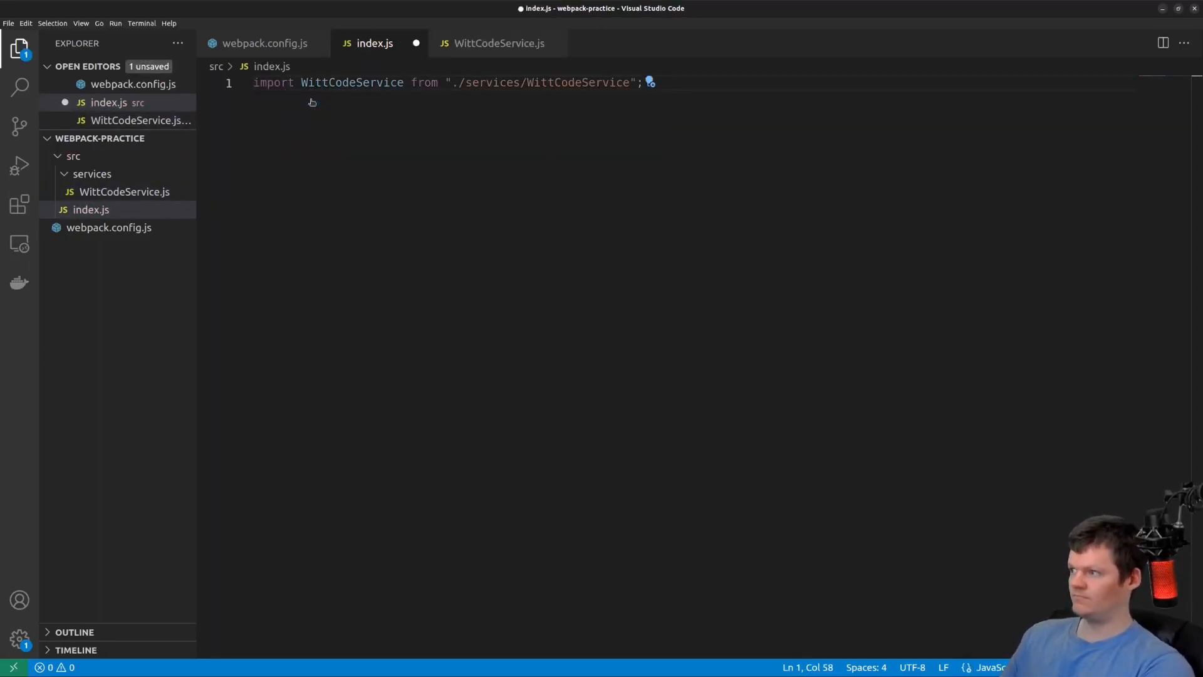
key("Return")
key("Return")
type("const wittcod")
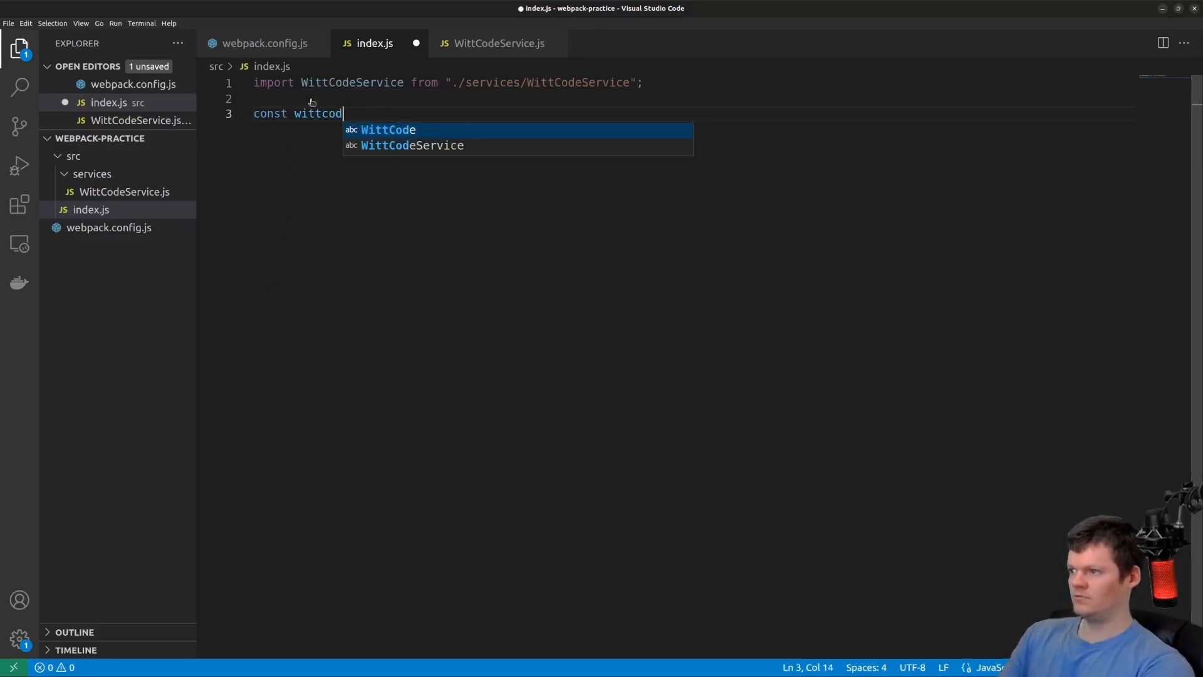
type("eService = new WittCodeService();")
Step: Instantiate wittcodeService, call sayHello, save index.js and bring up the terminal for npm i
key("Return")
type("wittcodeServi")
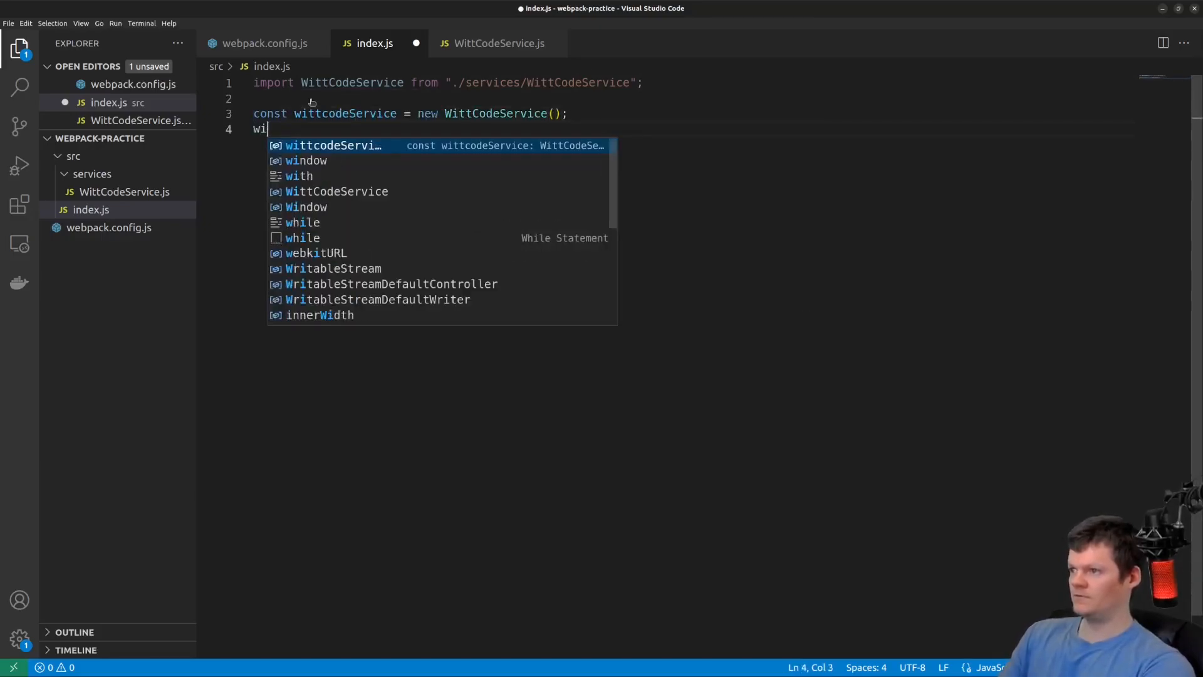
key("Tab")
type(".sayHello();")
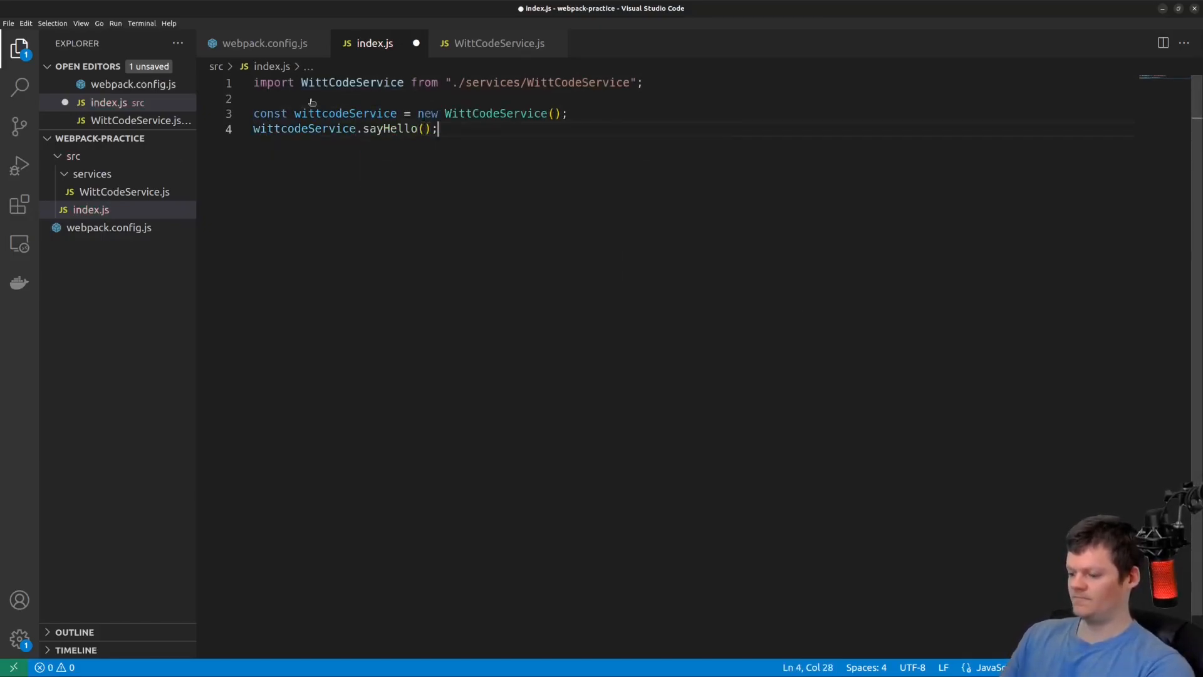
key("ctrl+s")
key("ctrl+grave")
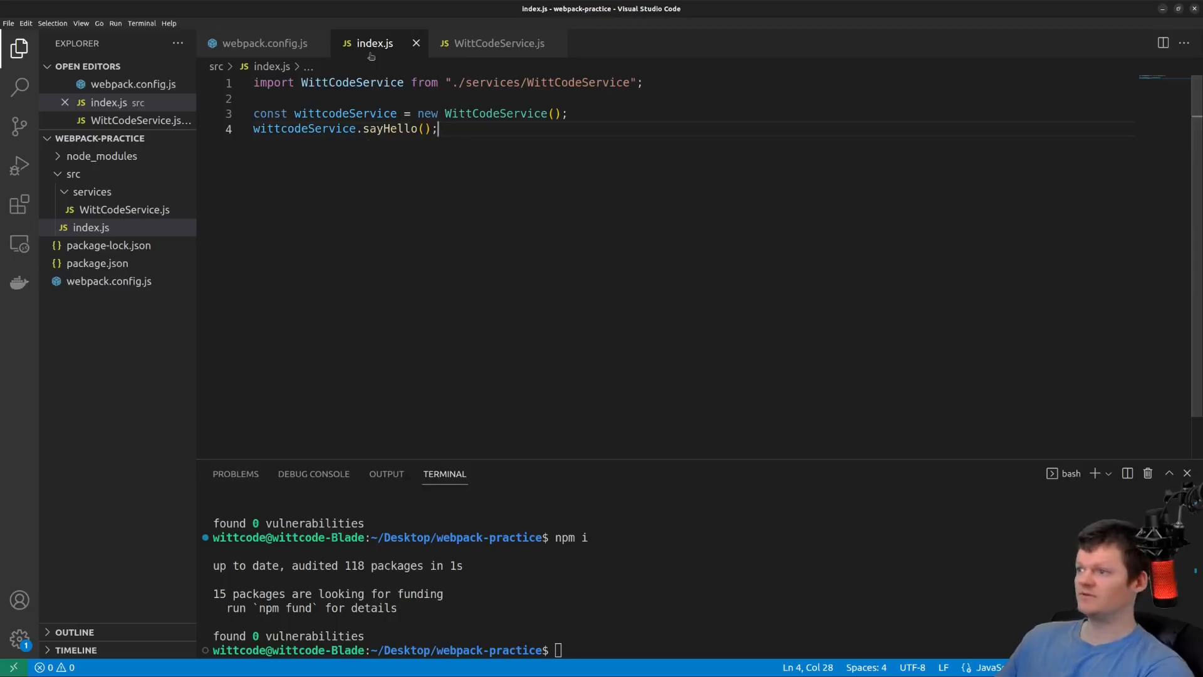
Step: Replace package.json's test script with build: "webpack --config webpack.config.js" and save
left_click(109, 281)
left_click(95, 264)
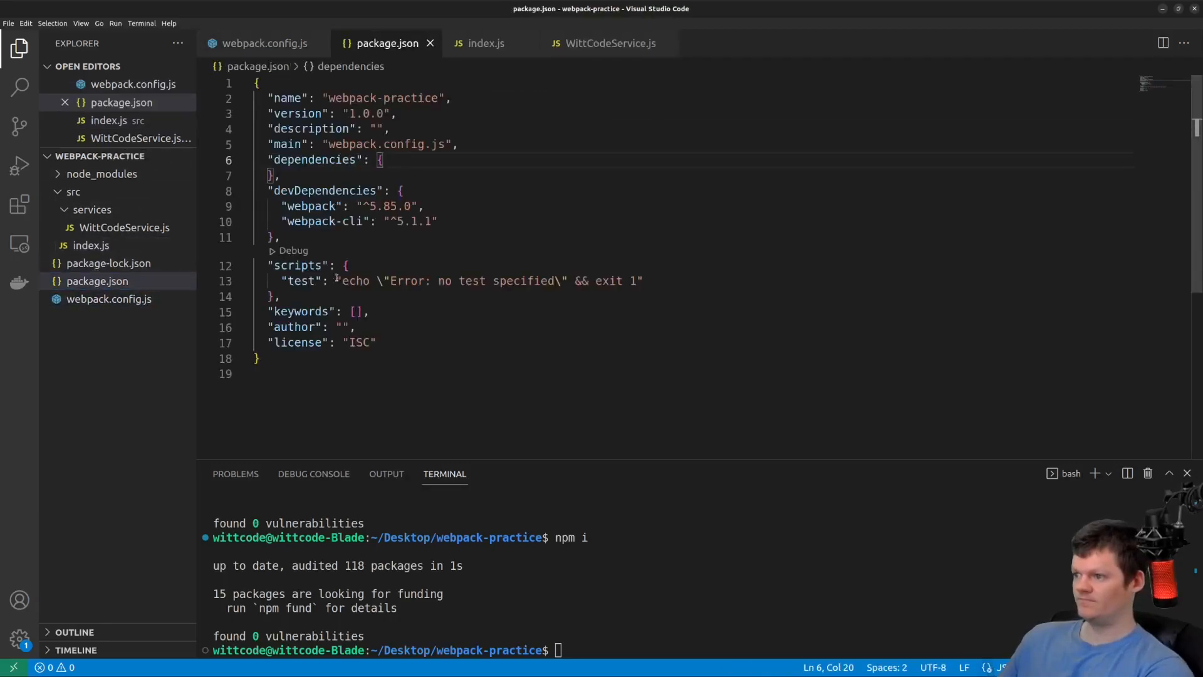
double_click(303, 280)
type("build")
left_click_drag(641, 280, 348, 280)
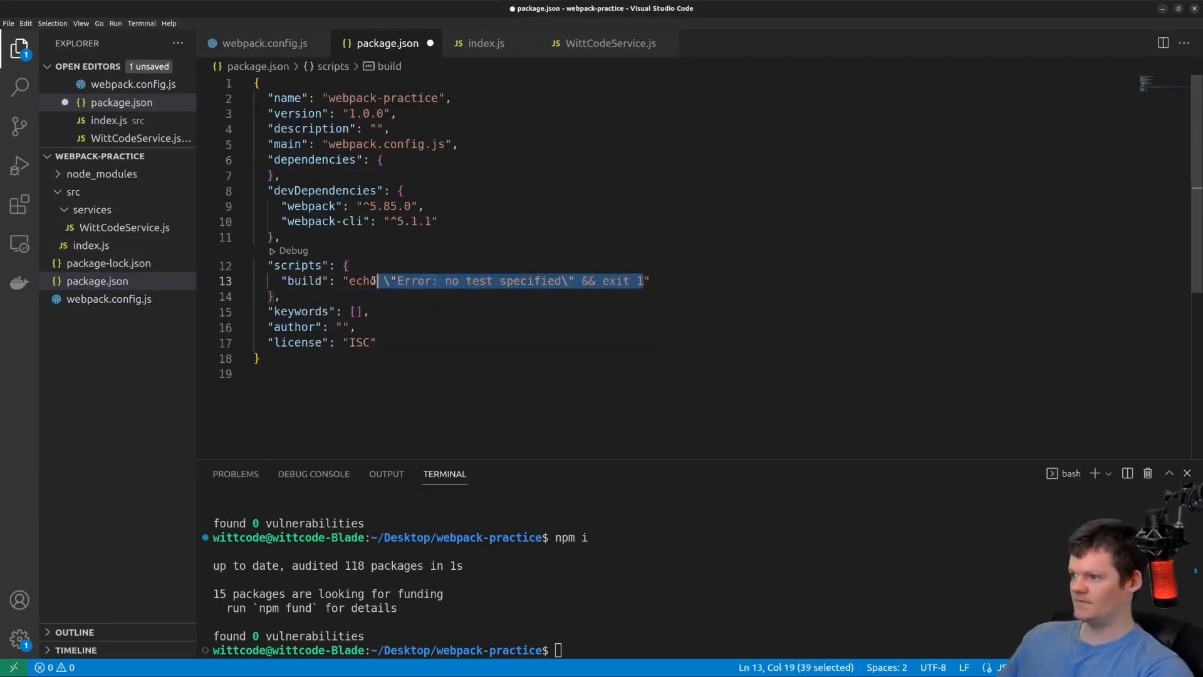
type("webpack --config webpack")
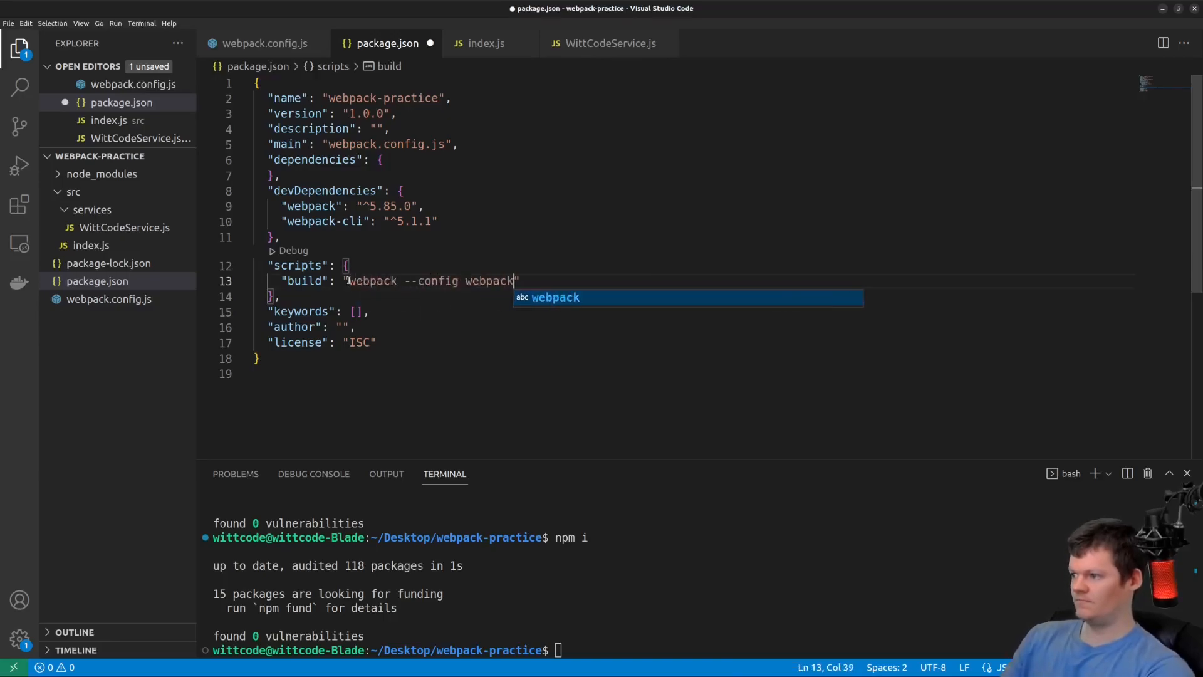
type(".config.js")
key("ctrl+s")
left_click(409, 237)
left_click(386, 598)
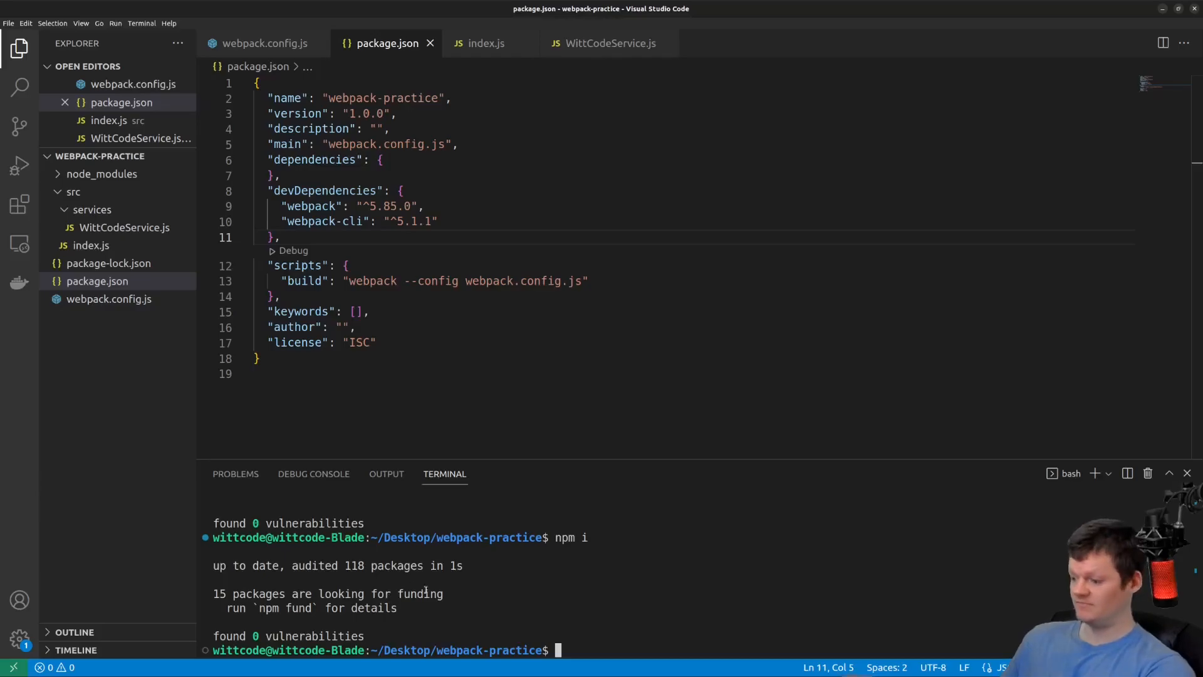
type("npm run build")
Step: Run npm run build and open the generated dist/main.js
key("Return")
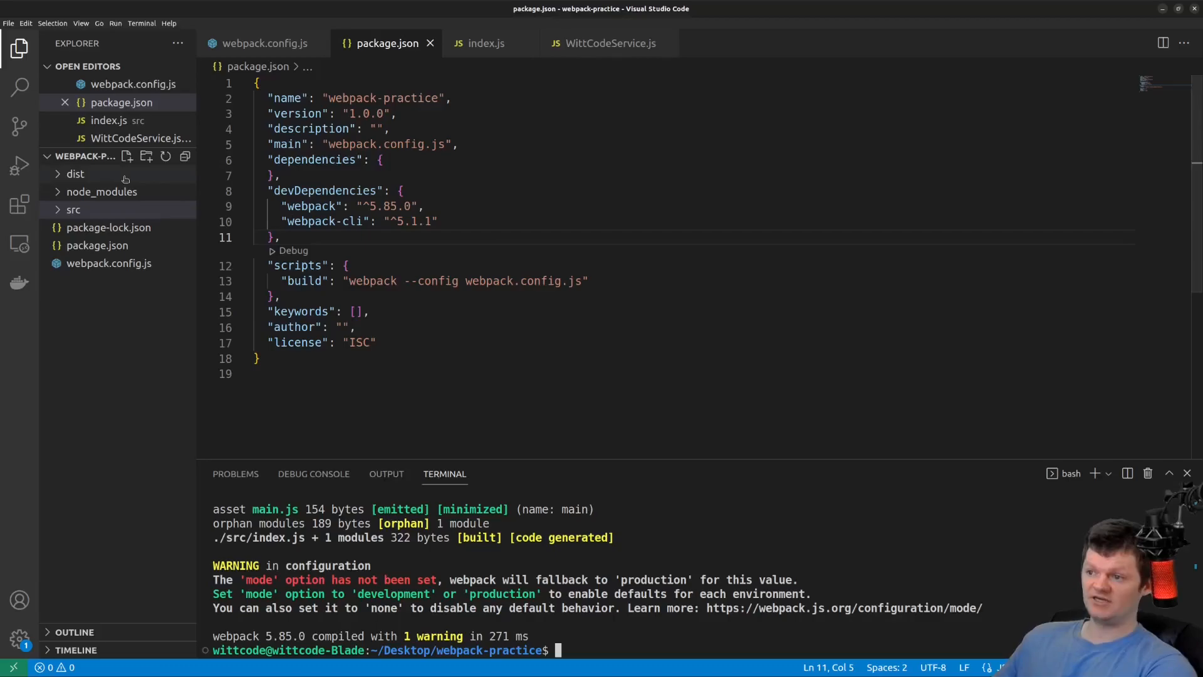
left_click(76, 174)
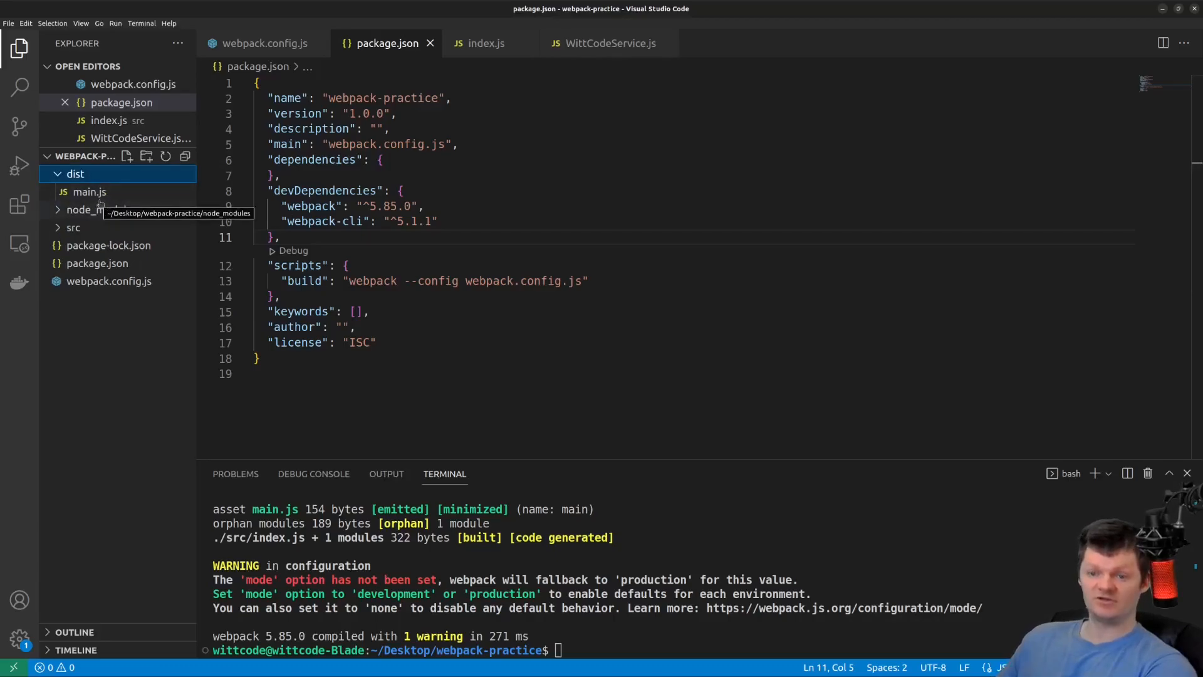
left_click(89, 192)
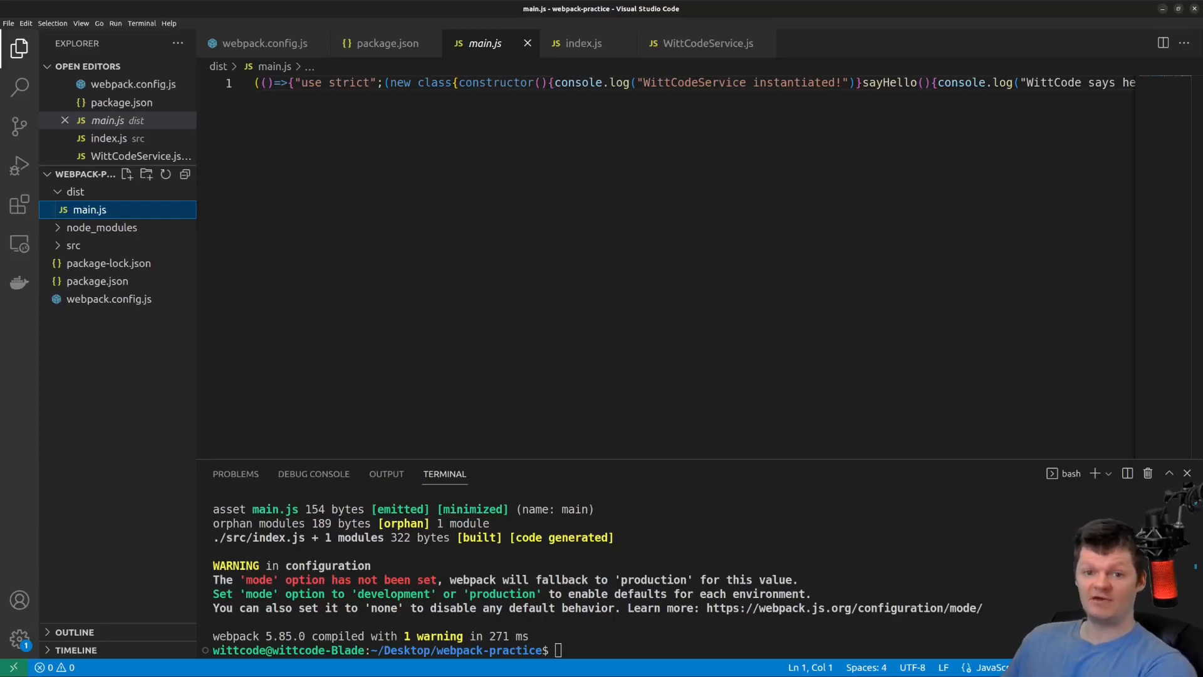
Step: Add an output object with filename 'bundle.js' and path `${__dirname}/my-output` after entry
left_click(264, 42)
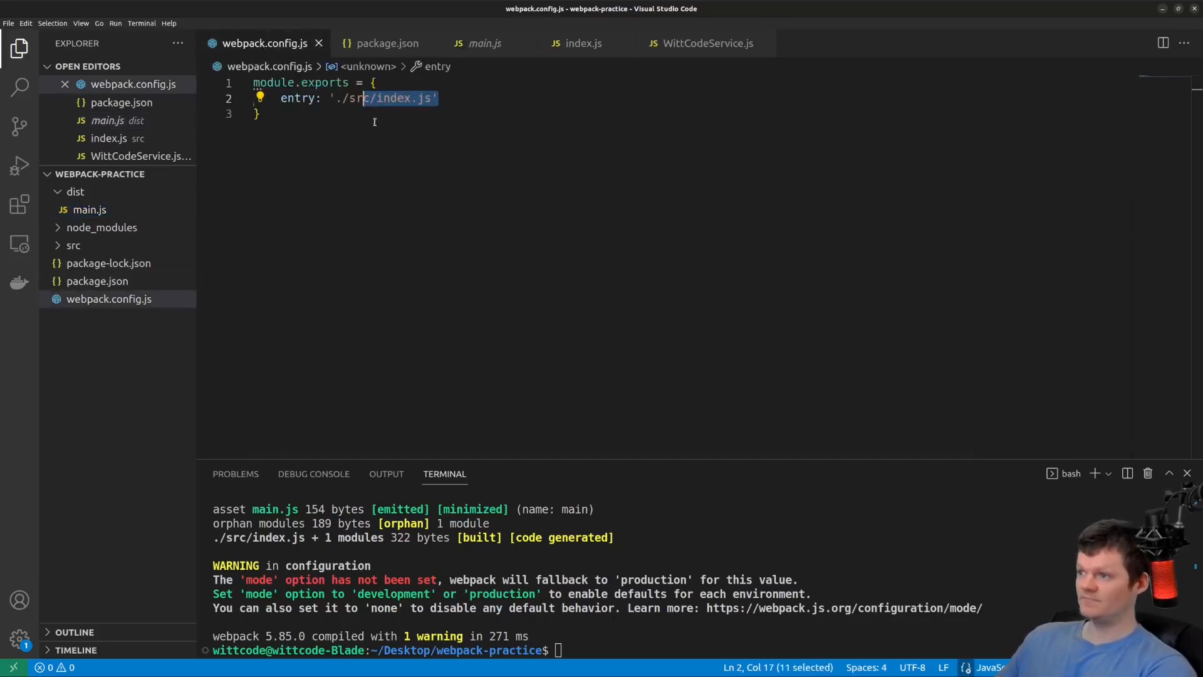
left_click(468, 102)
type(",")
key("Return")
type("output: {")
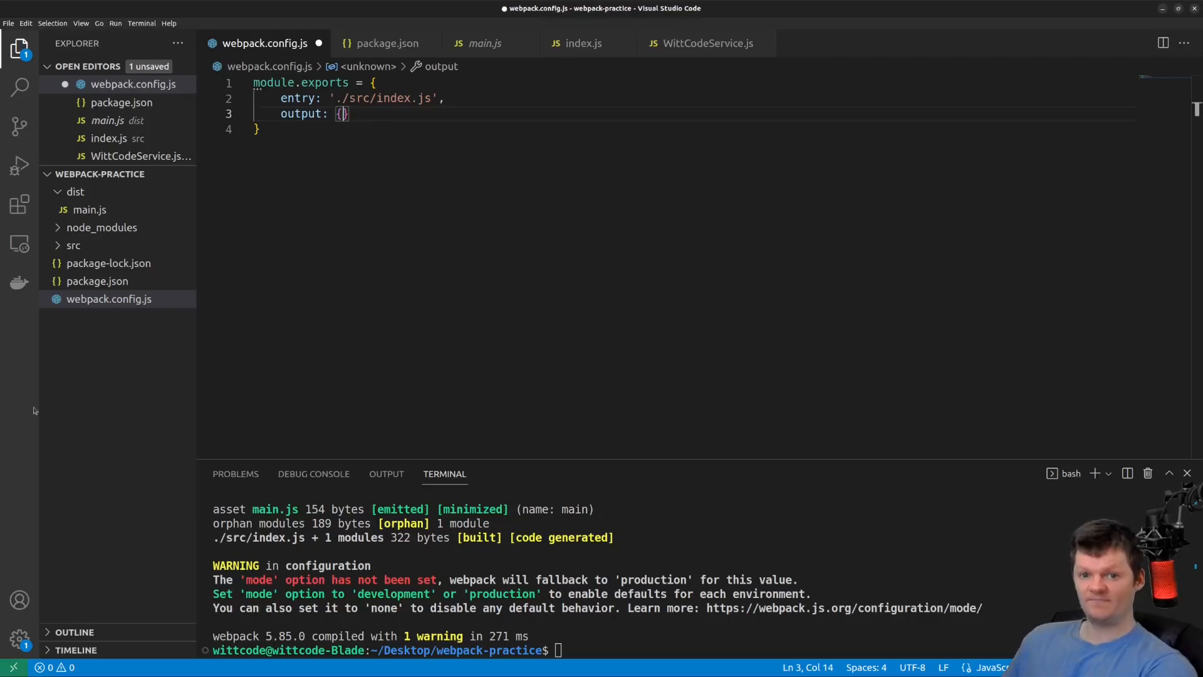
key("Return")
type("filename:")
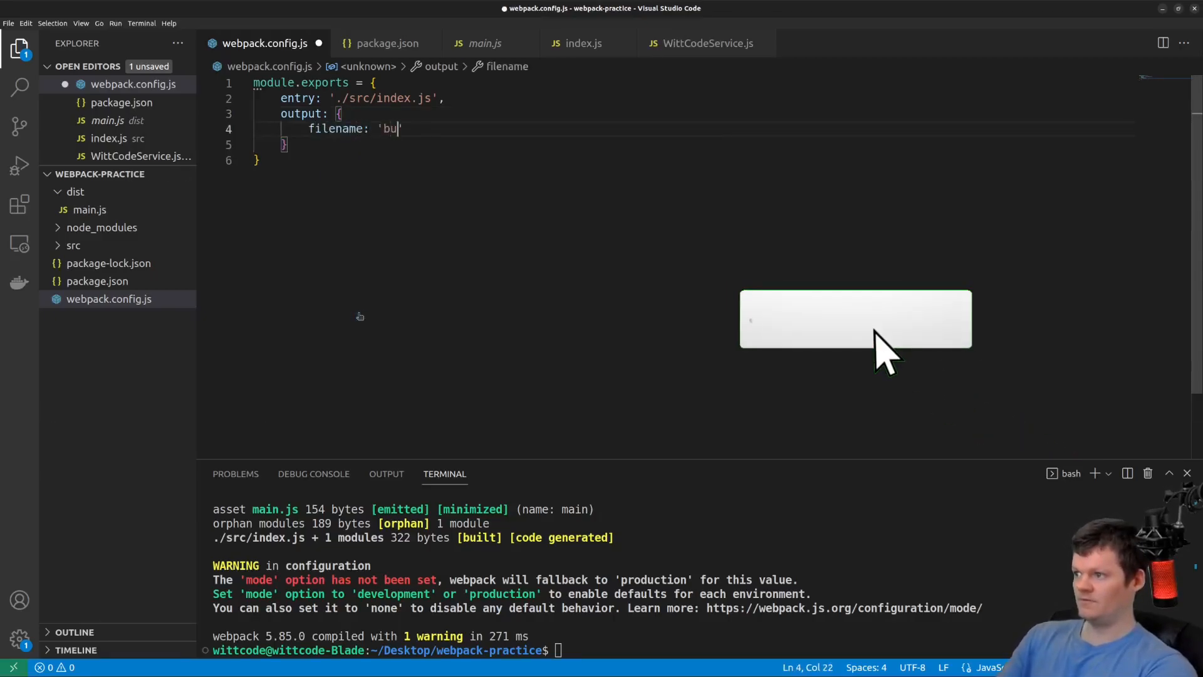
type(" 'bundle.js',")
key("Return")
type("path:")
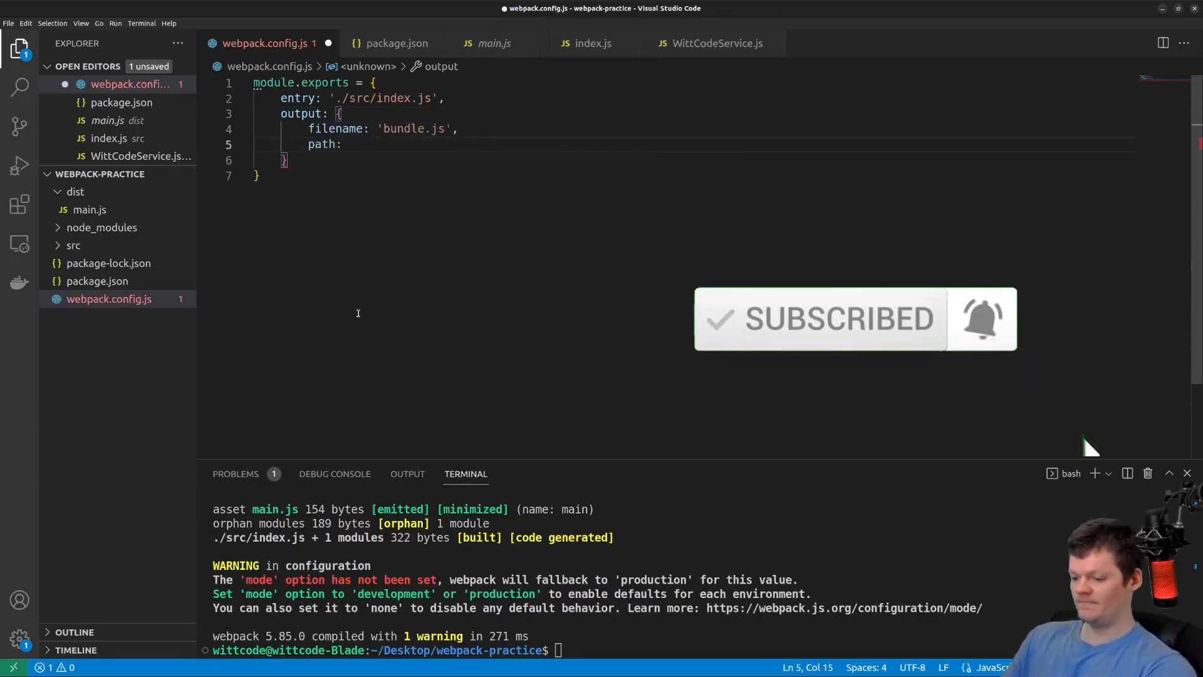
type(" `${__dir")
key("Tab")
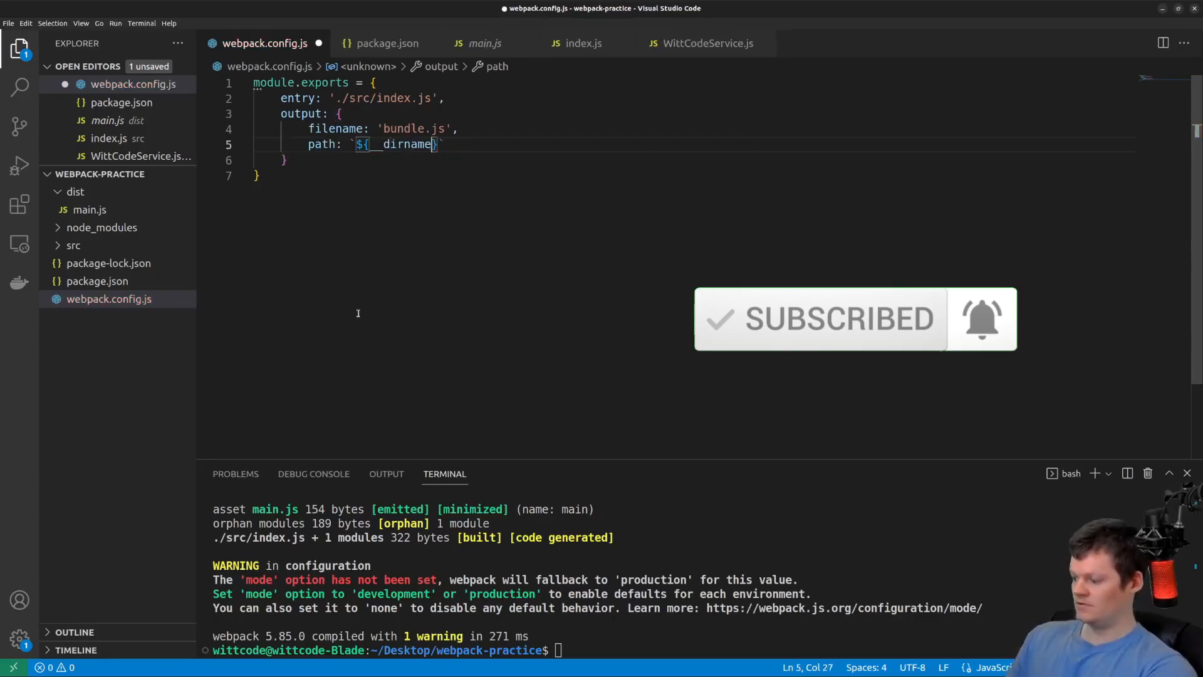
type("}/my-output")
key("ctrl+s")
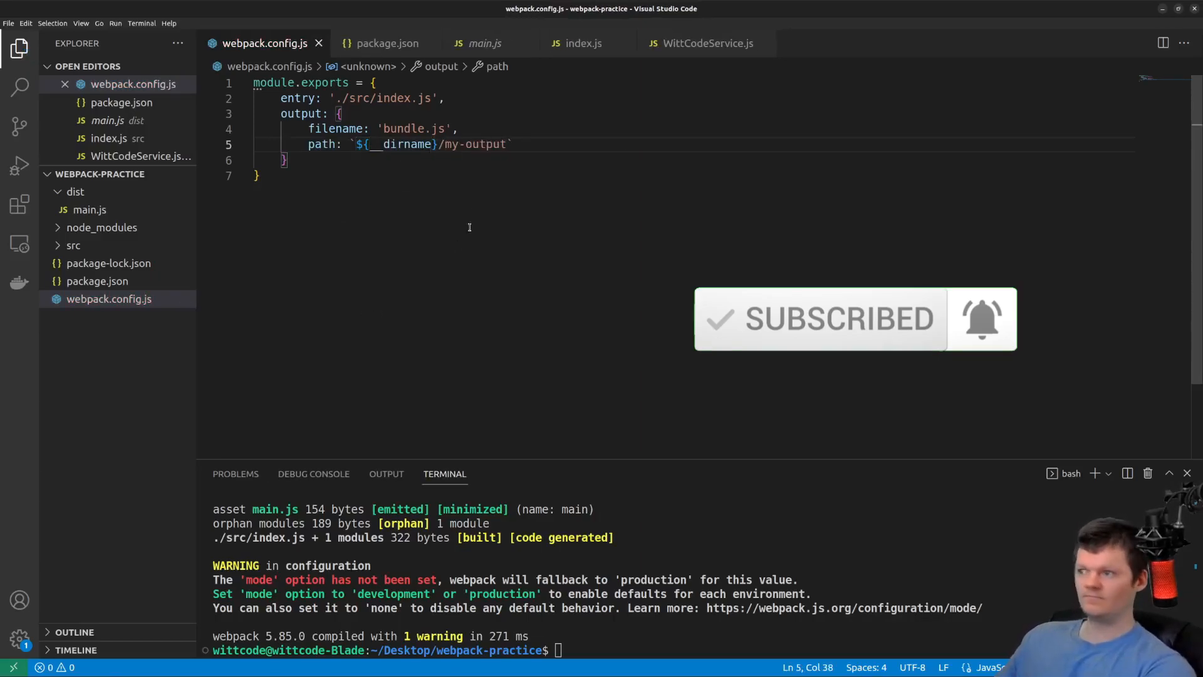
Step: Add clear: true to the output object and save the config
key("End")
type(",")
key("Return")
type("clear: true")
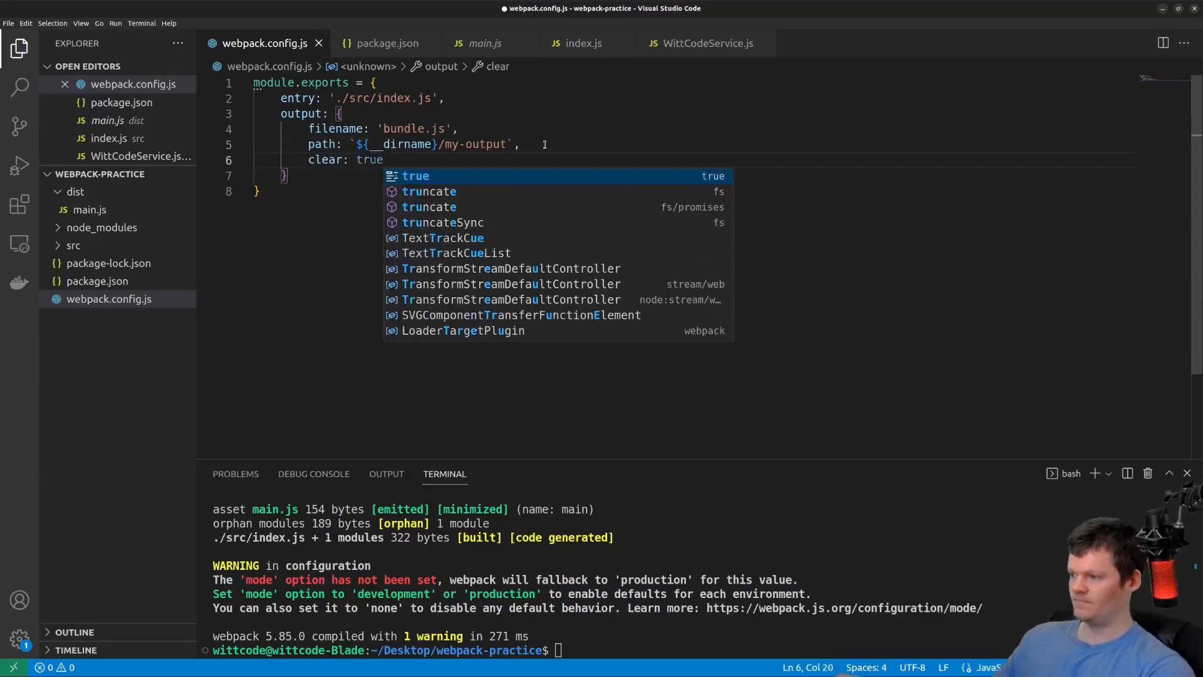
key("ctrl+s")
key("Up")
key("Up")
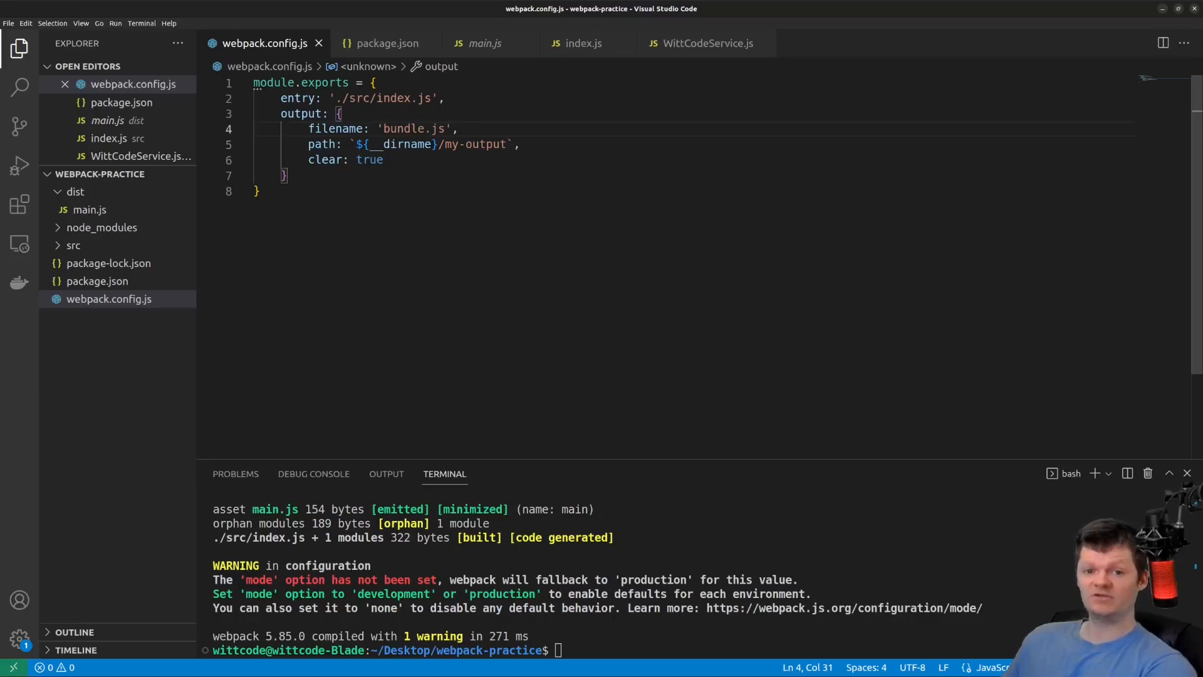
Step: Run the build, see the invalid 'clear' error, correct it to clean: true and save
key("ctrl+grave")
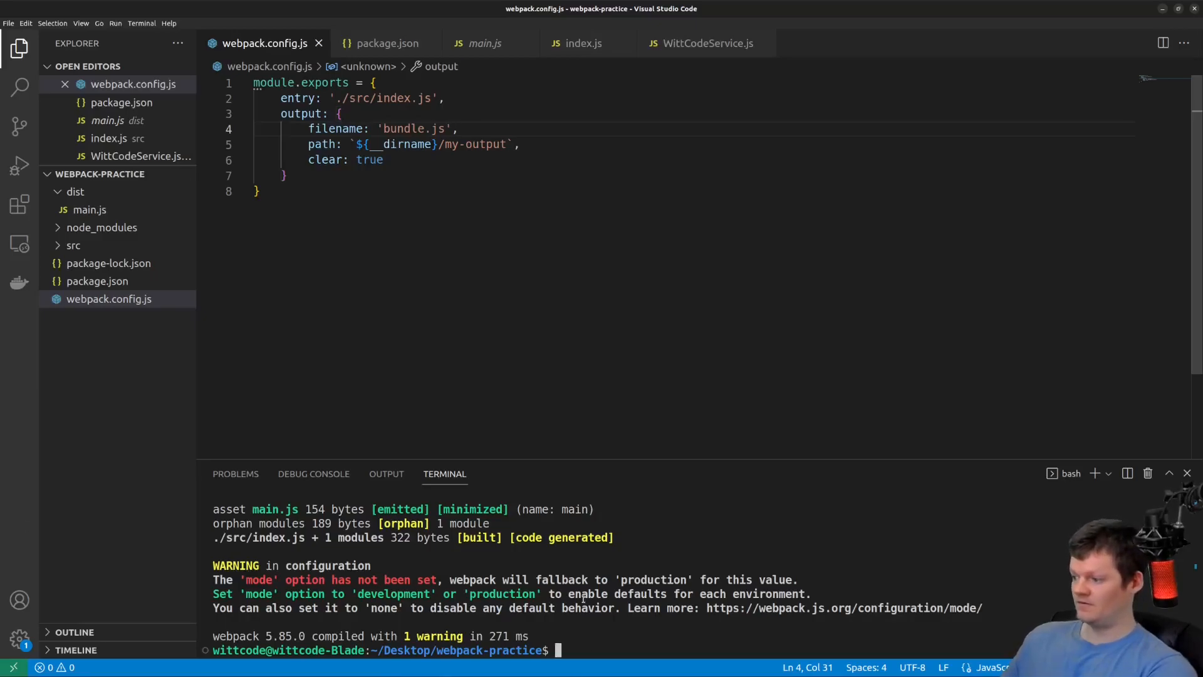
type("npm run build")
key("Return")
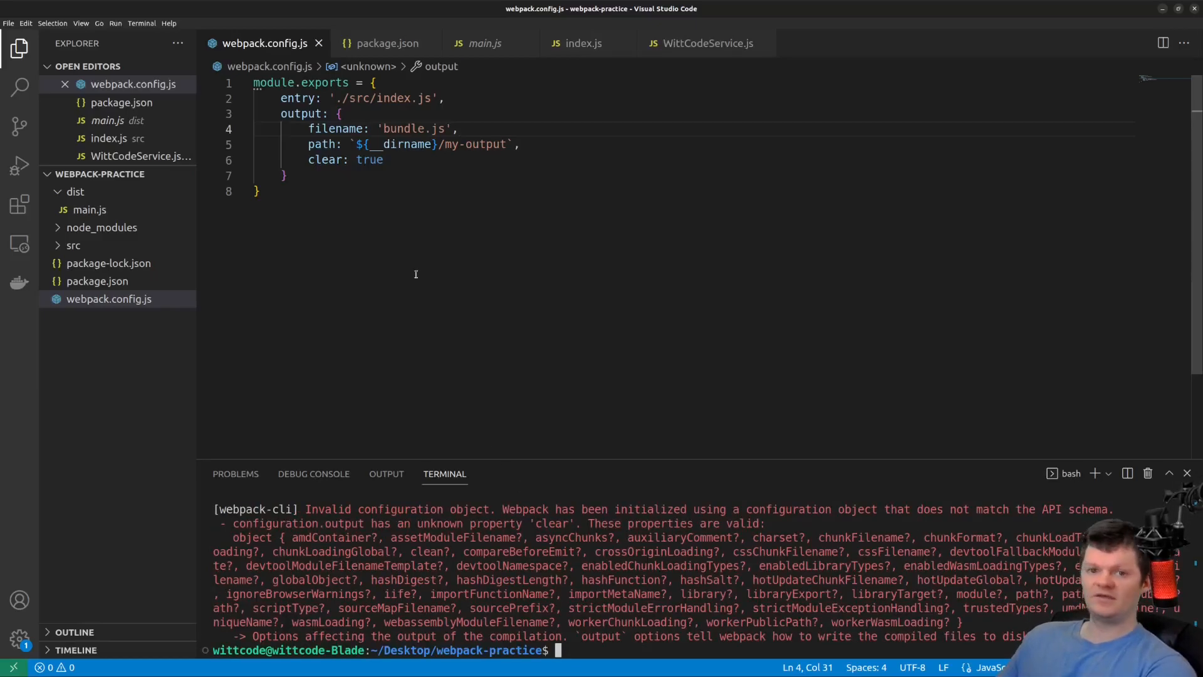
left_click(344, 160)
key("BackSpace")
key("BackSpace")
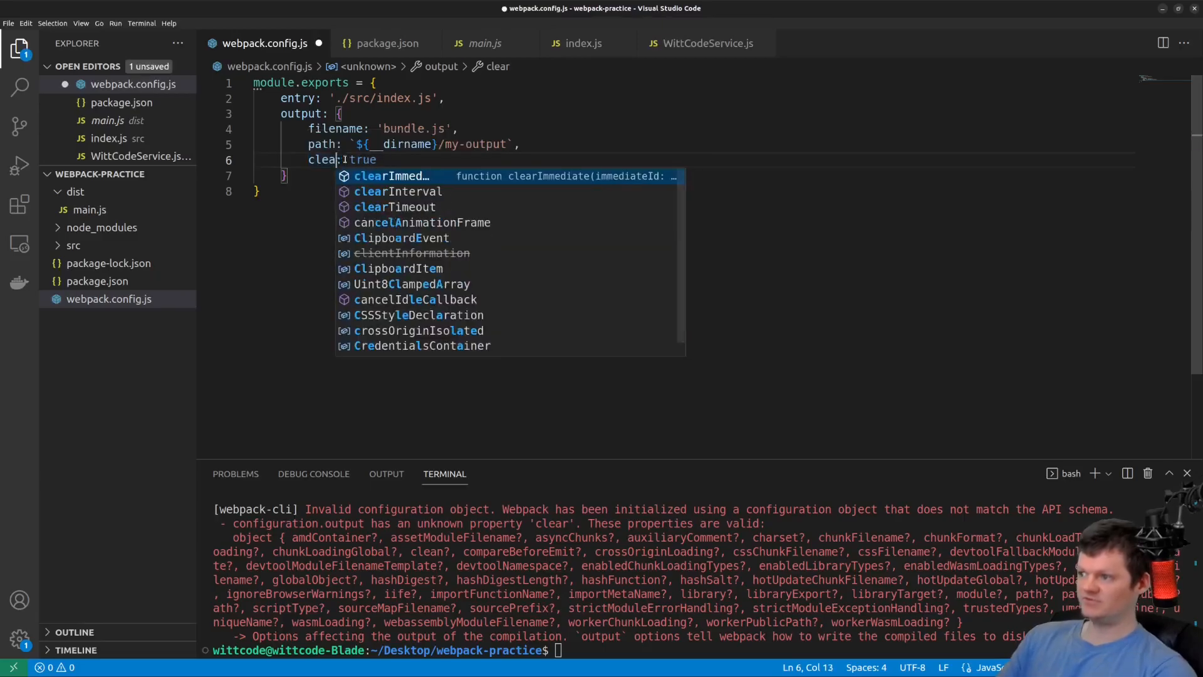
type("n")
key("ctrl+s")
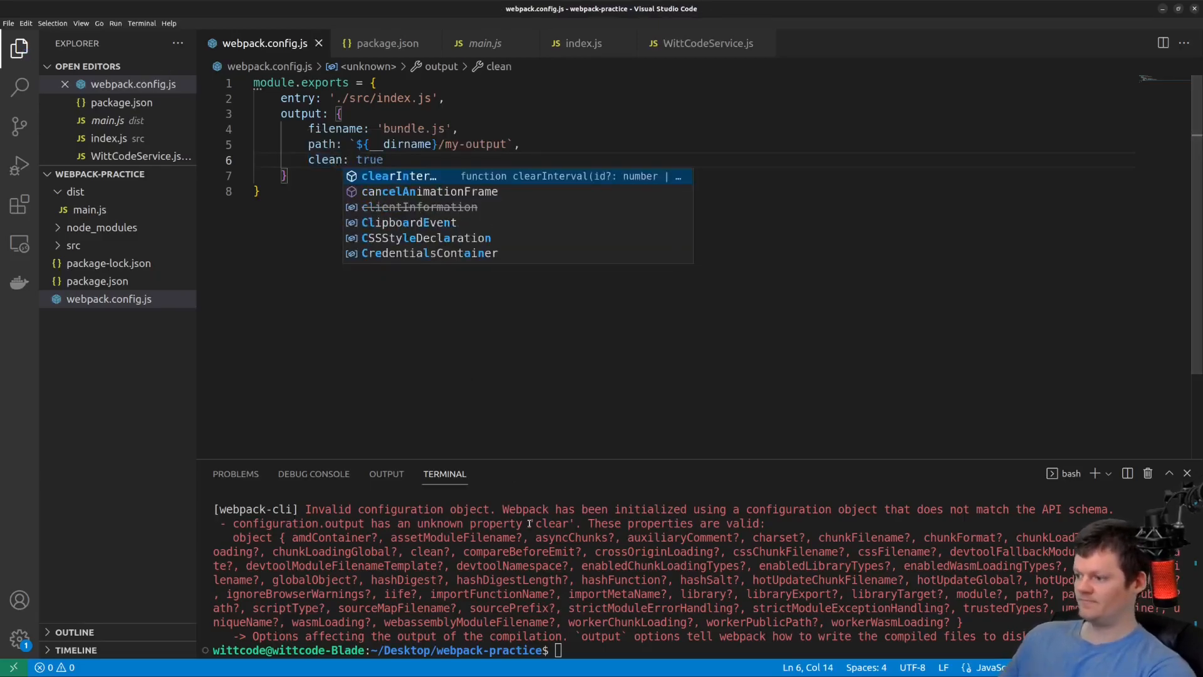
key("Escape")
Step: Rerun npm run build so bundle.js is emitted into my-output
left_click(530, 525)
key("Up")
key("Return")
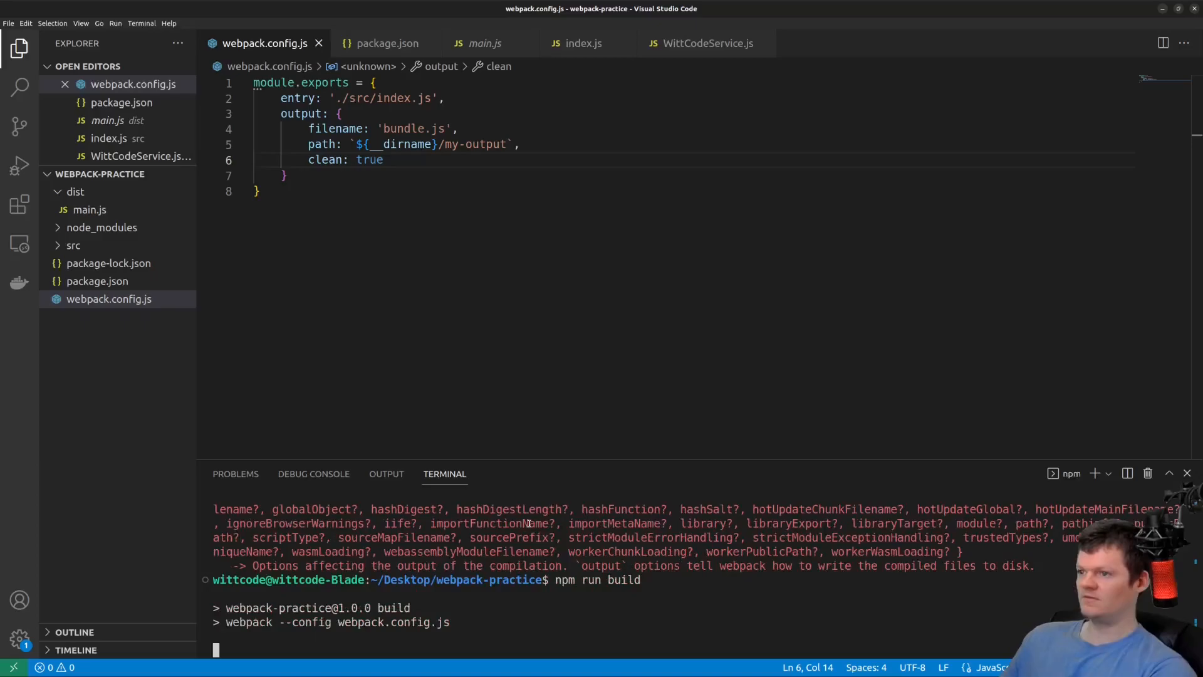
Step: Open my-output/bundle.js to inspect the minified class and the mode warning, then return to the config
left_click(92, 174)
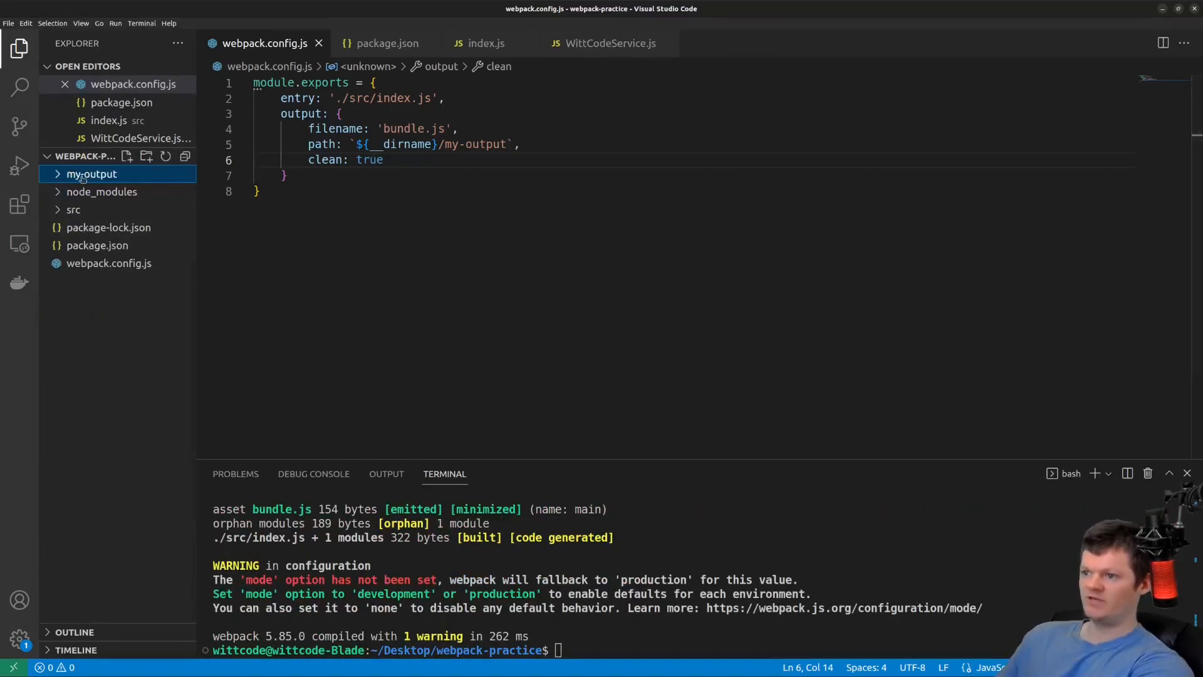
left_click(92, 174)
left_click(94, 192)
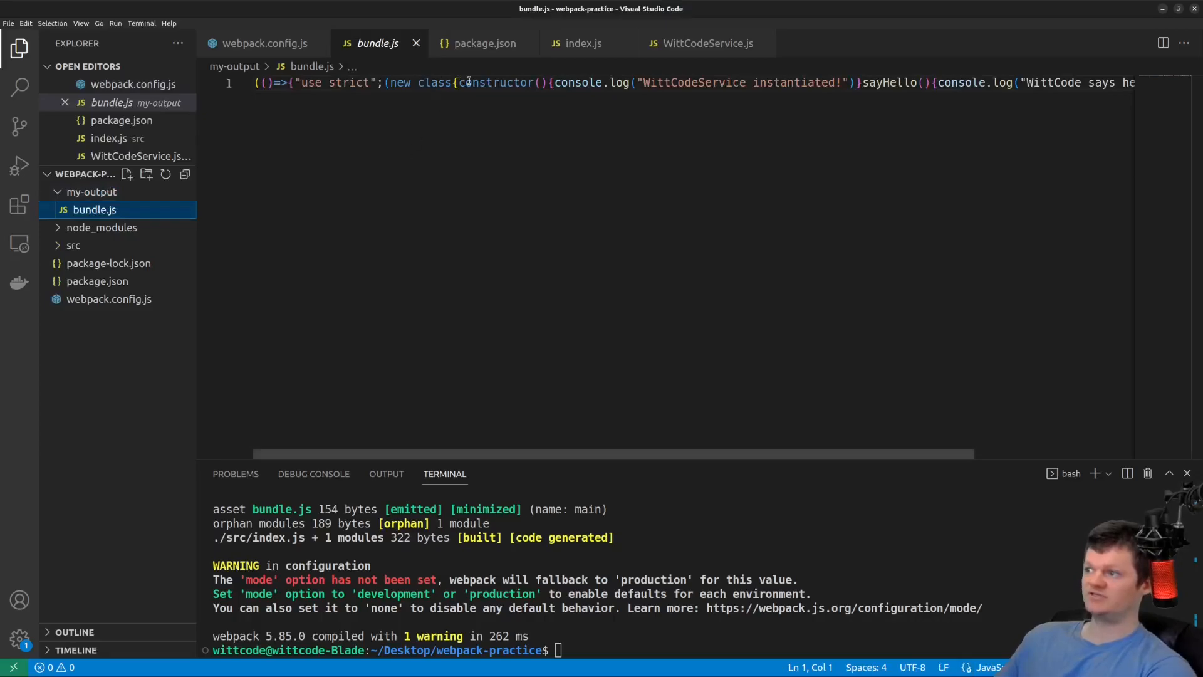
left_click_drag(468, 81, 565, 82)
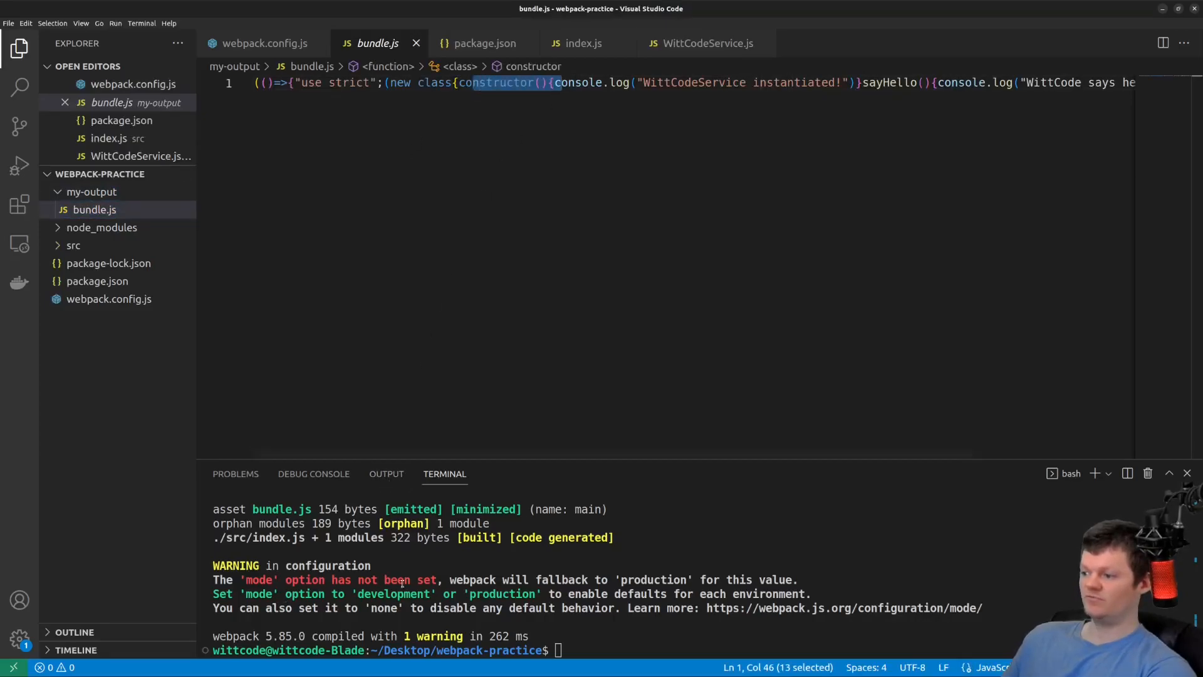
left_click_drag(339, 594, 546, 594)
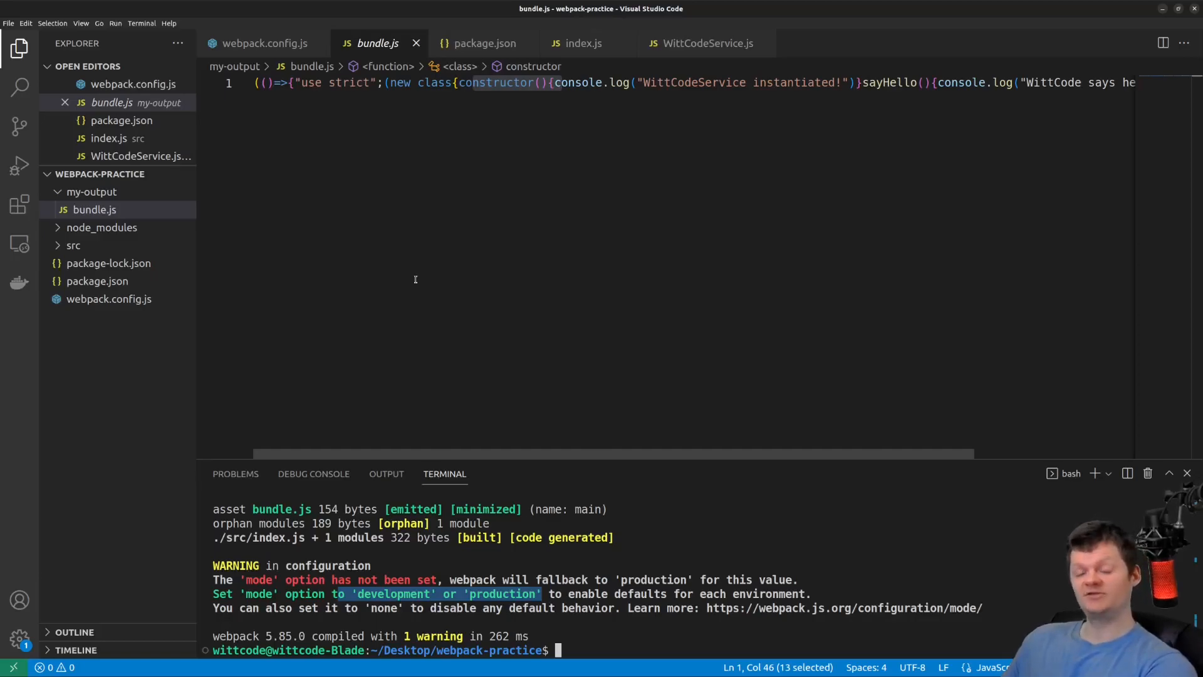
left_click(258, 44)
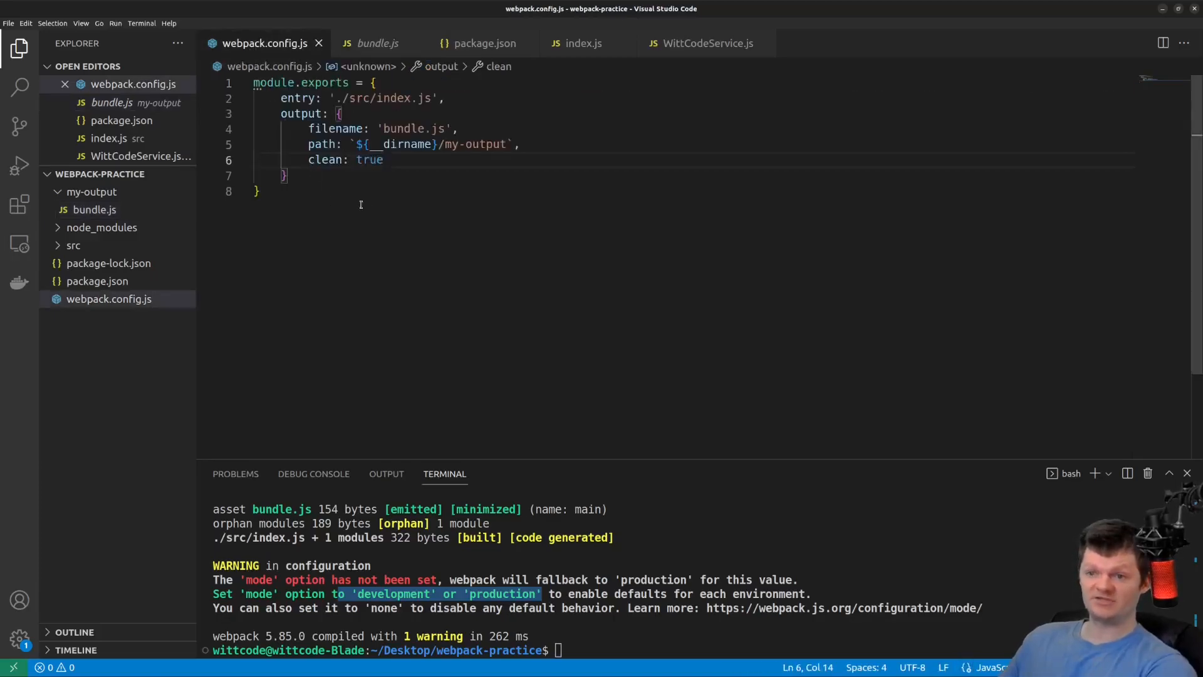
Step: Make entry an array of './src/index.js' and './src/index2.js' and save
left_click_drag(330, 98, 438, 97)
type("[")
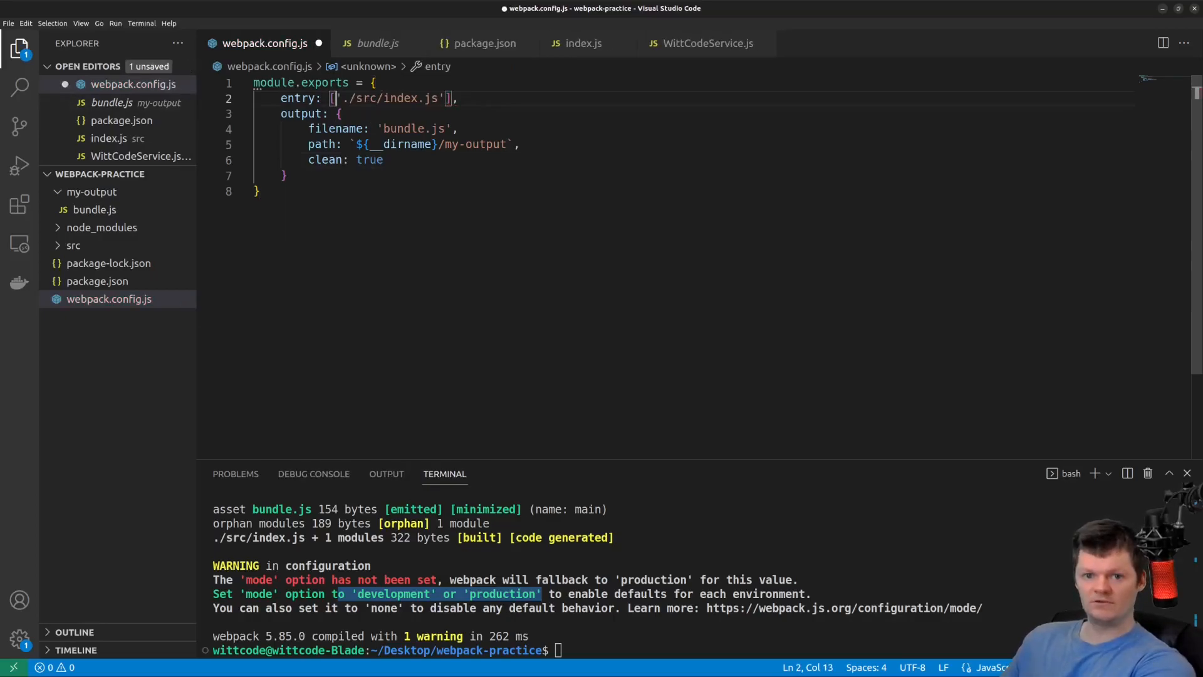
type(", './src/inded")
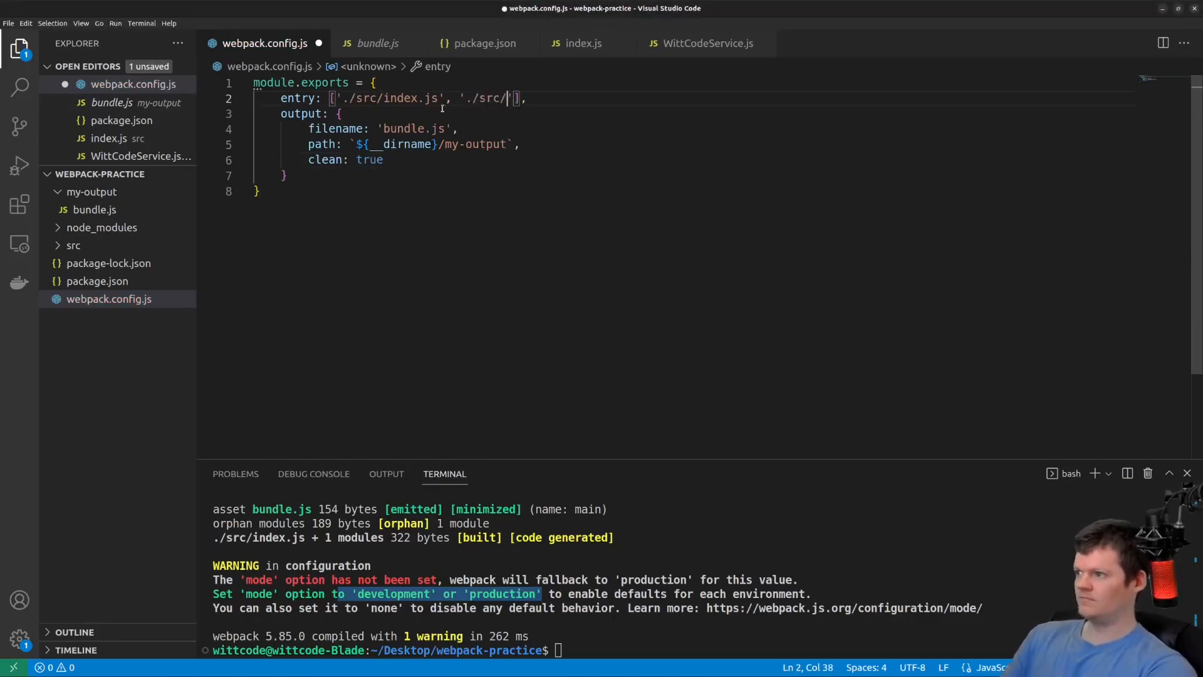
key("BackSpace")
type("x2.js")
key("ctrl+s")
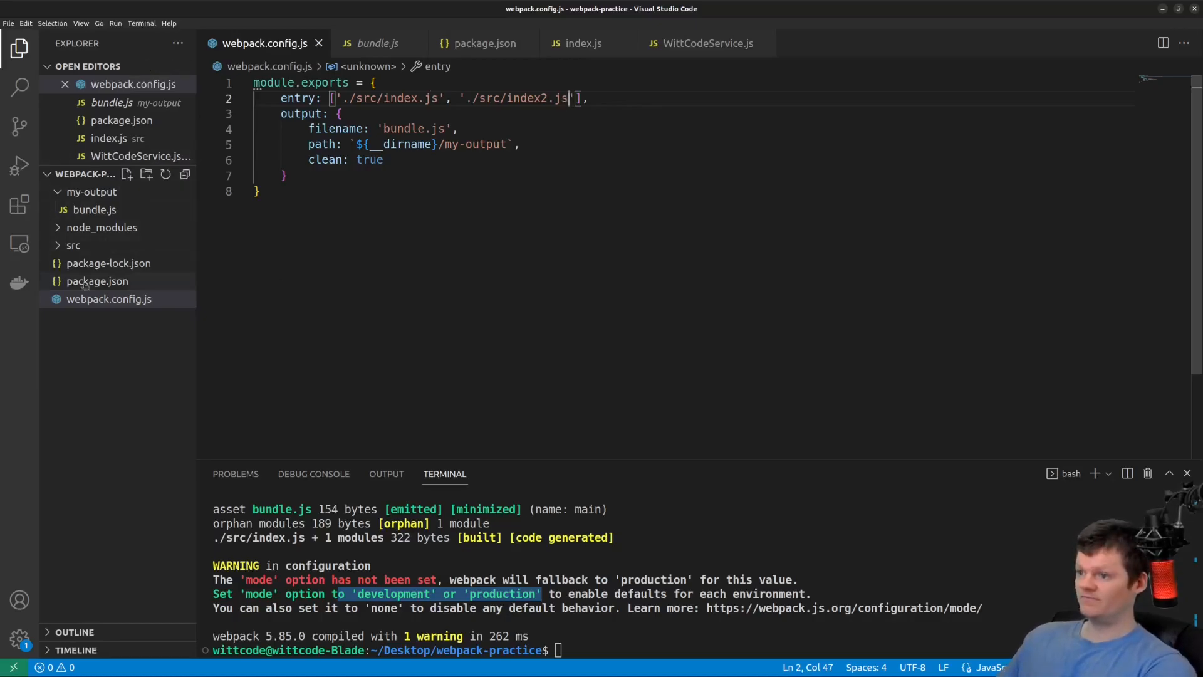
Step: Create and save WittCodeService2.js in src/services exporting wittCodeIsCool = true
left_click(108, 263)
left_click(73, 246)
right_click(92, 263)
left_click(145, 276)
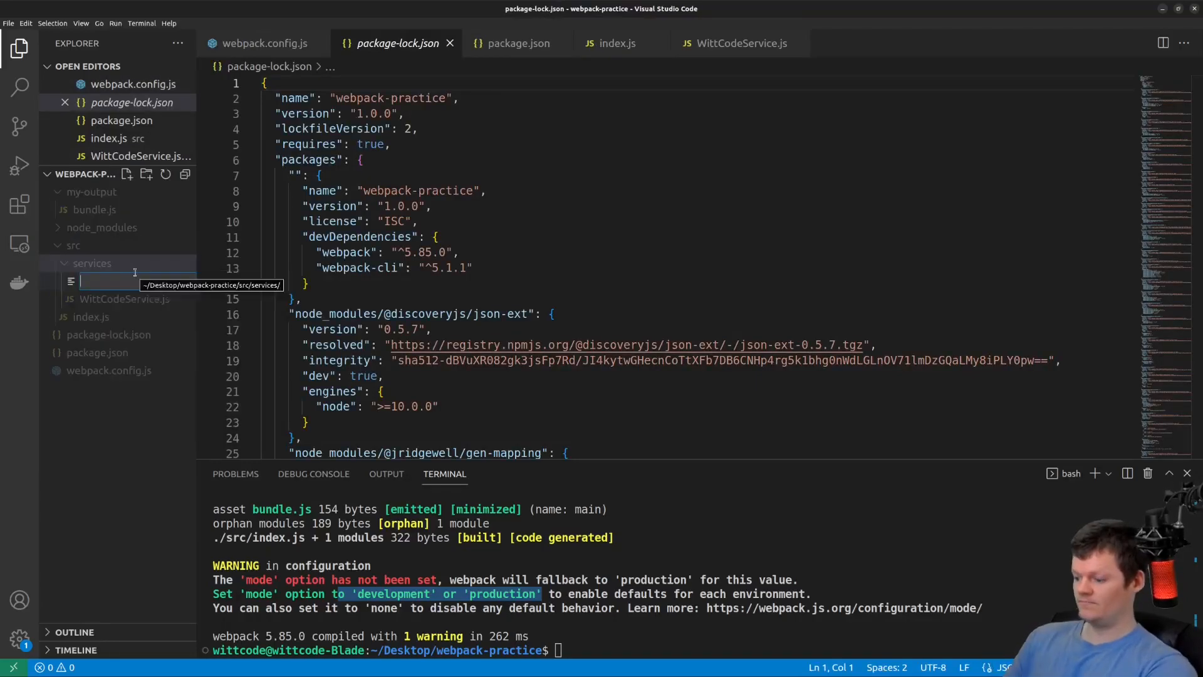
type("WittCodeService2.js")
key("Return")
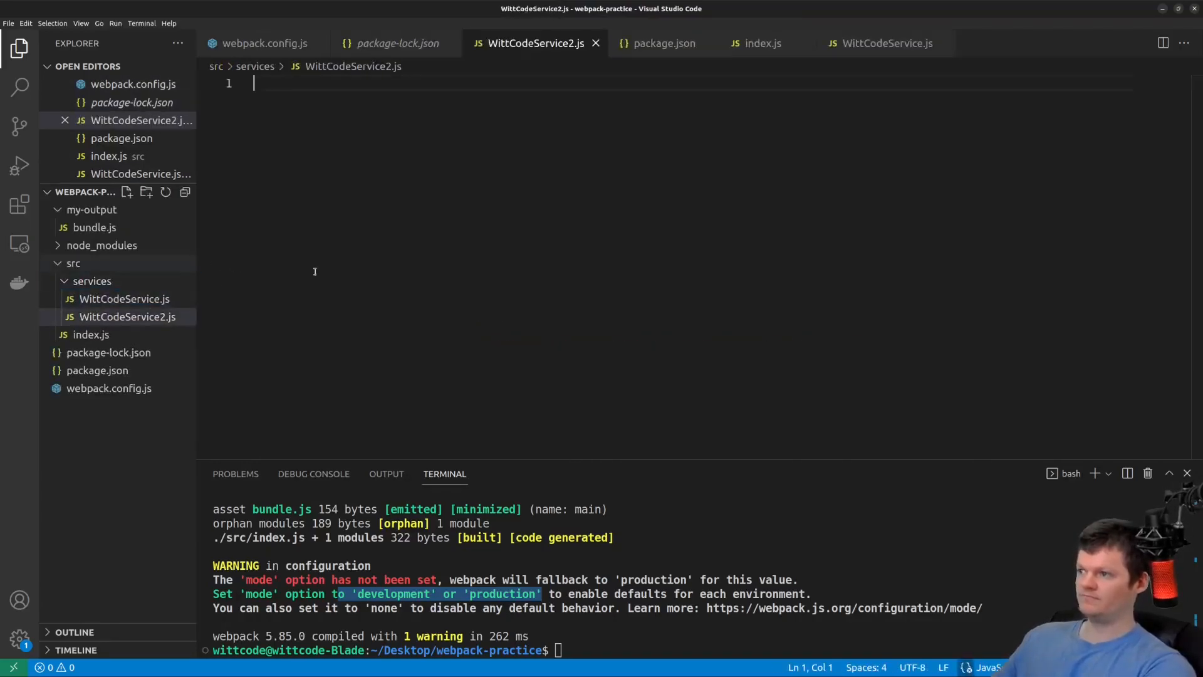
type("export const wittCod")
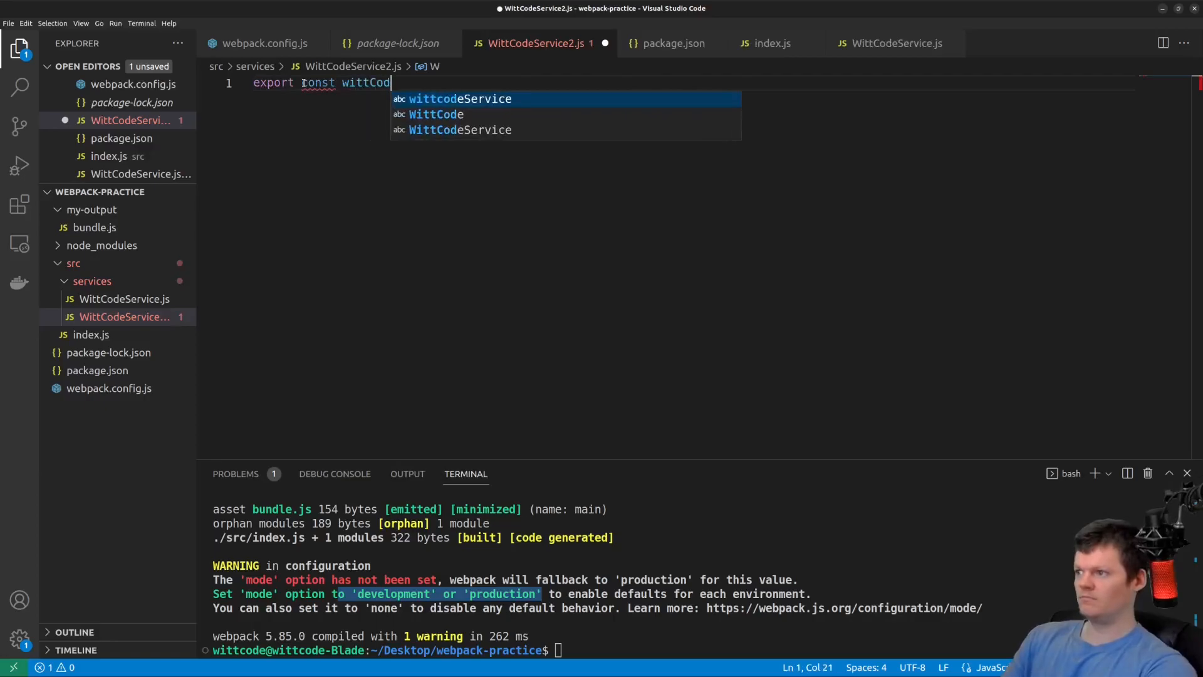
type("eIsCool = true;")
key("ctrl+s")
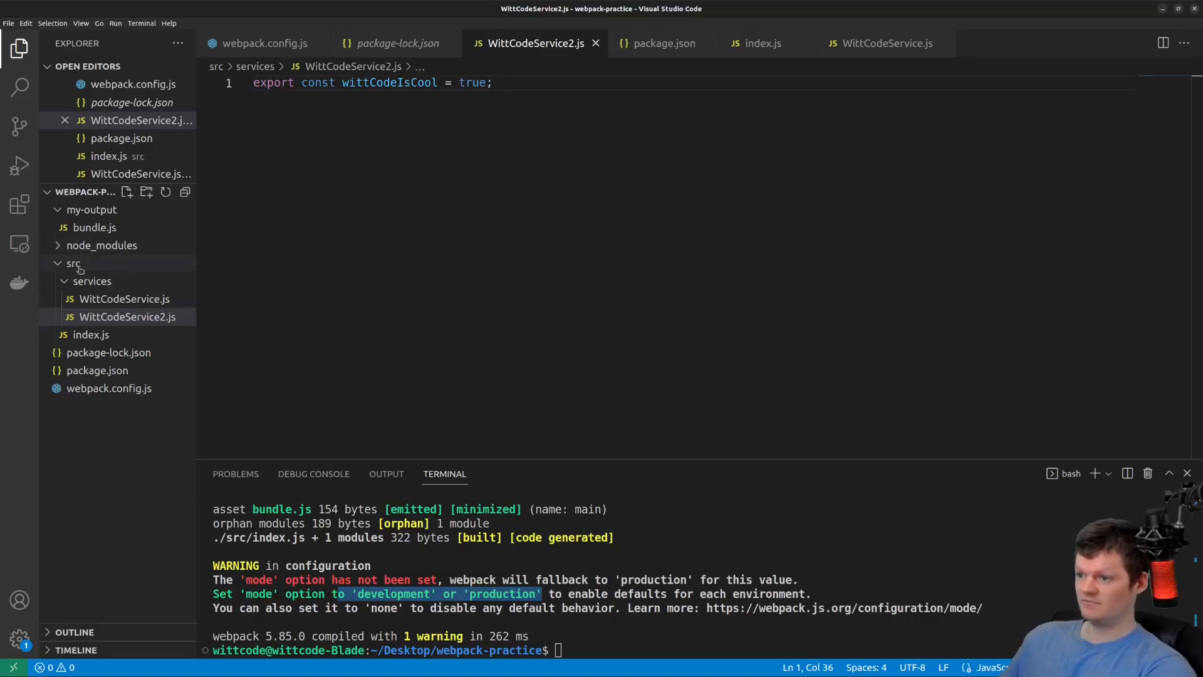
Step: Create an empty index2.js inside the src folder and open it
left_click(127, 192)
type("index2.js")
key("Return")
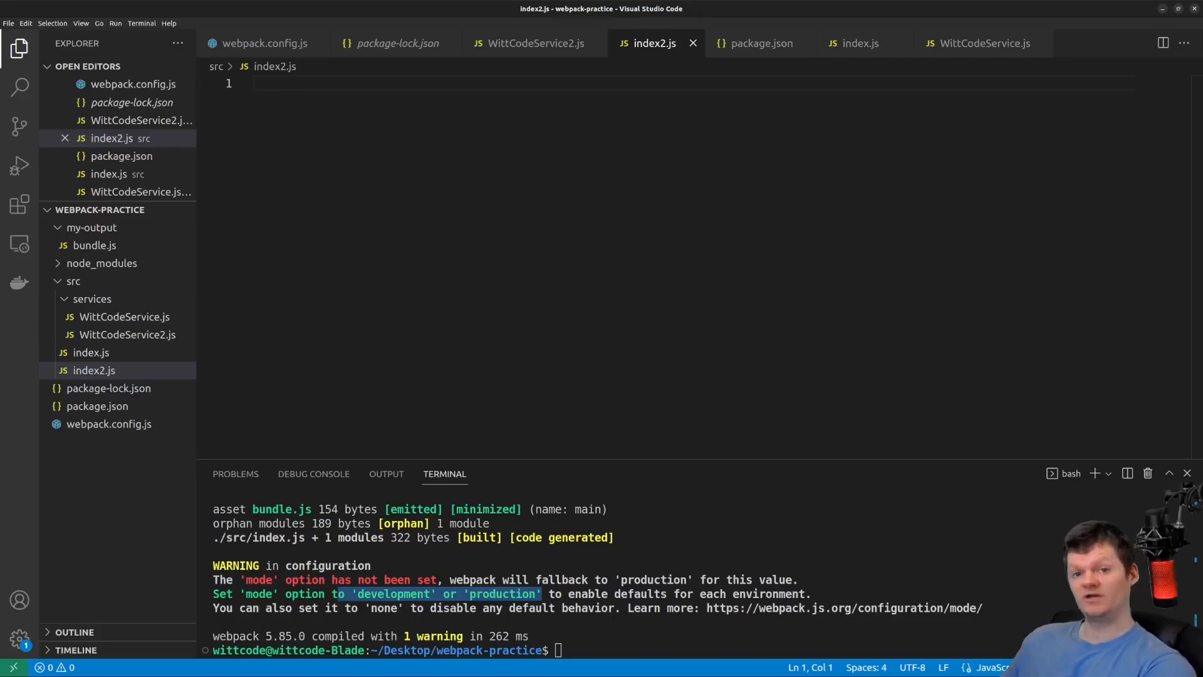
type("i")
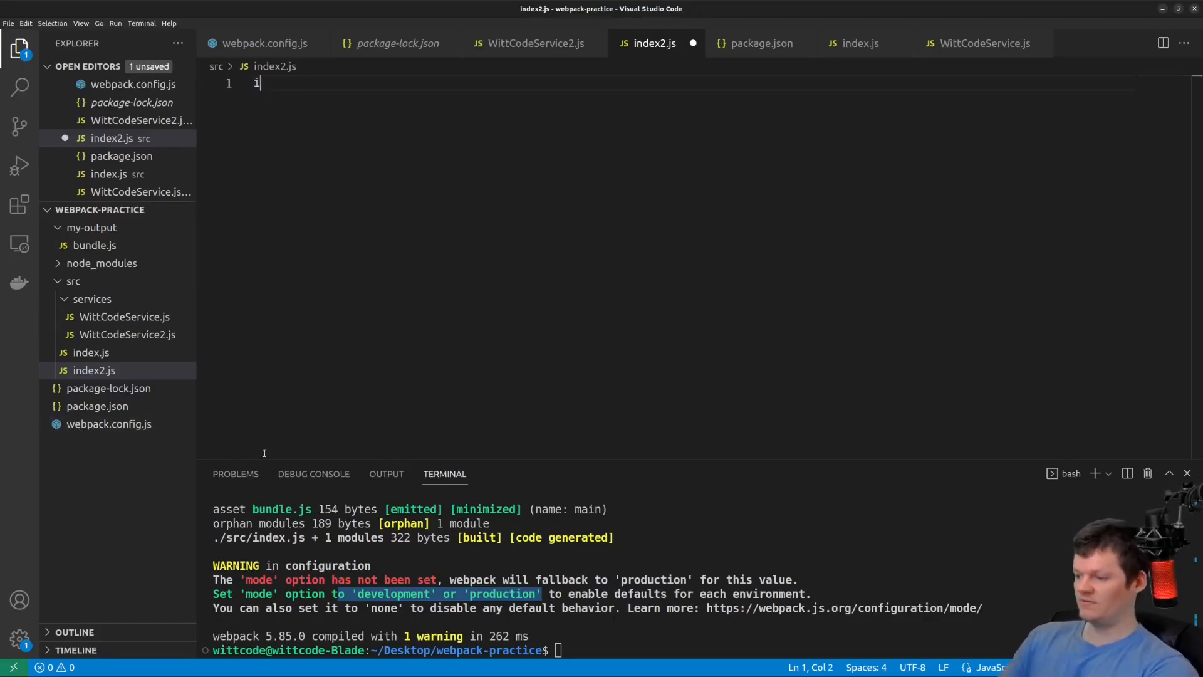
type("mport {WittCodeI")
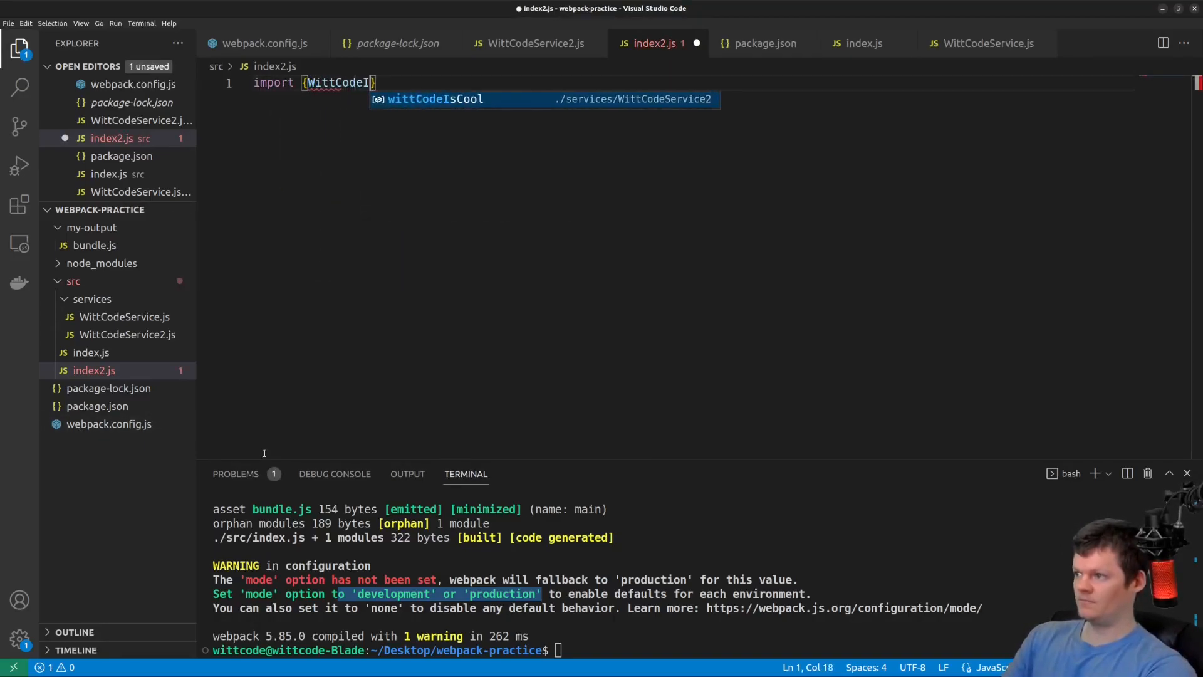
Step: Import wittCodeIsCool from WittCodeService2, log 'WittCode is cool' with its value, and save index2.js
key("Tab")
key("Return")
key("Return")
type("l")
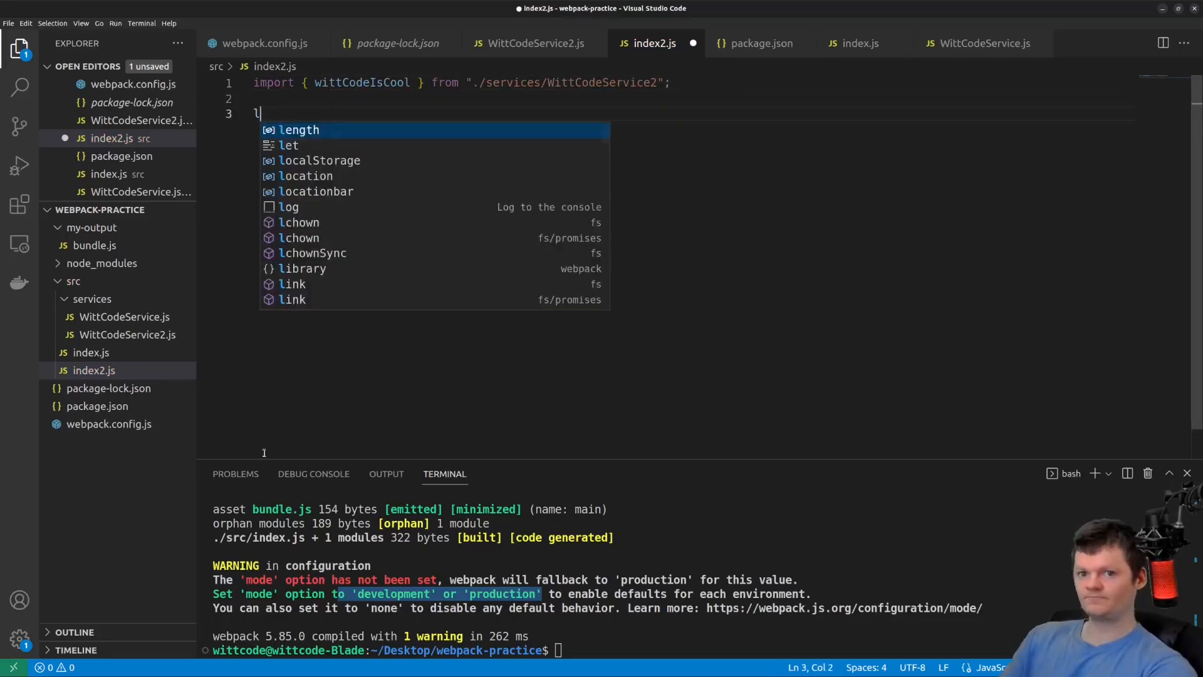
type("og")
key("Tab")
type("`WittCode is coo")
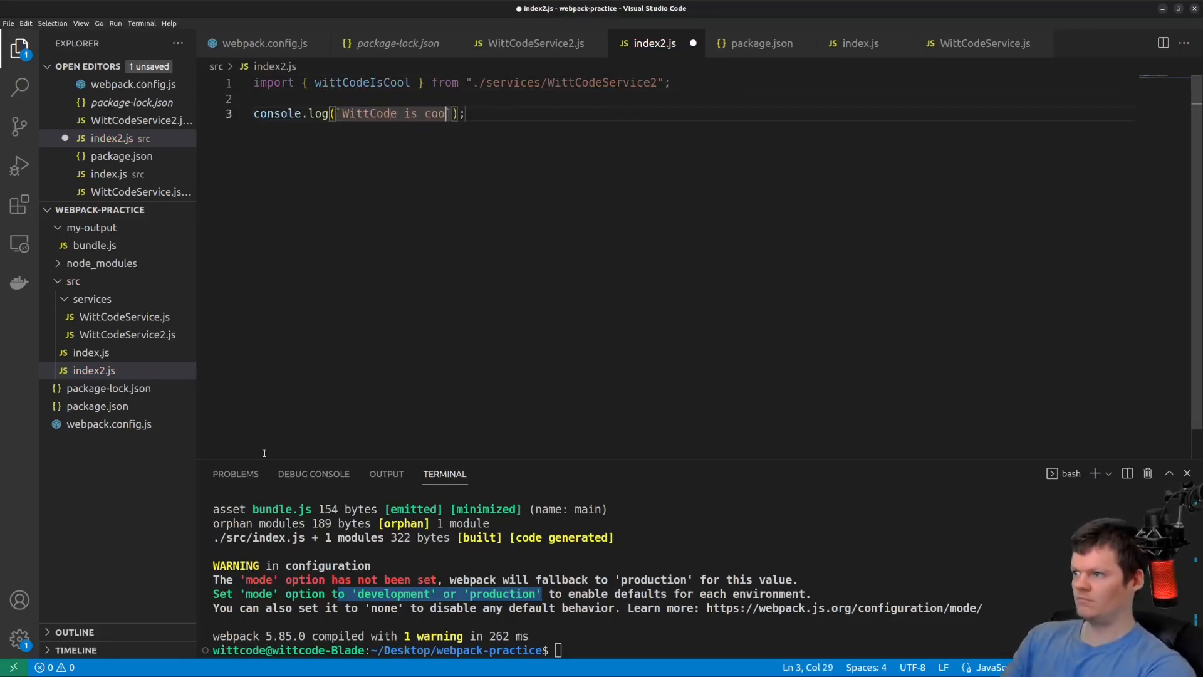
type("l: ${wittC")
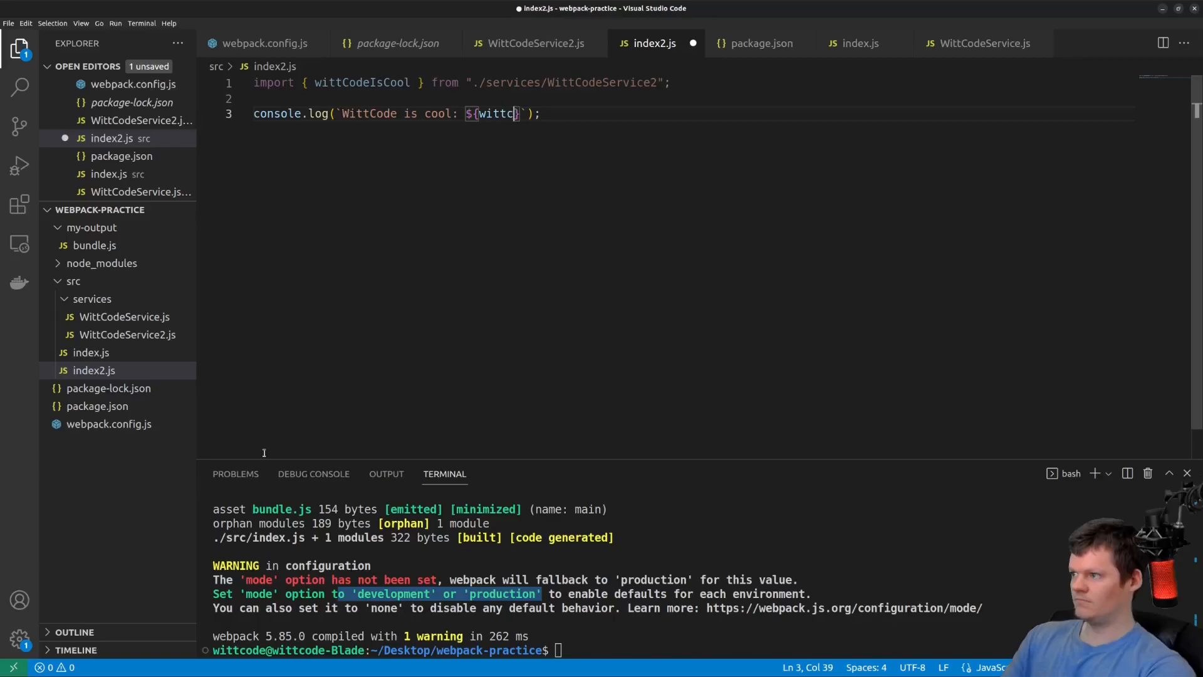
key("Tab")
key("ctrl+s")
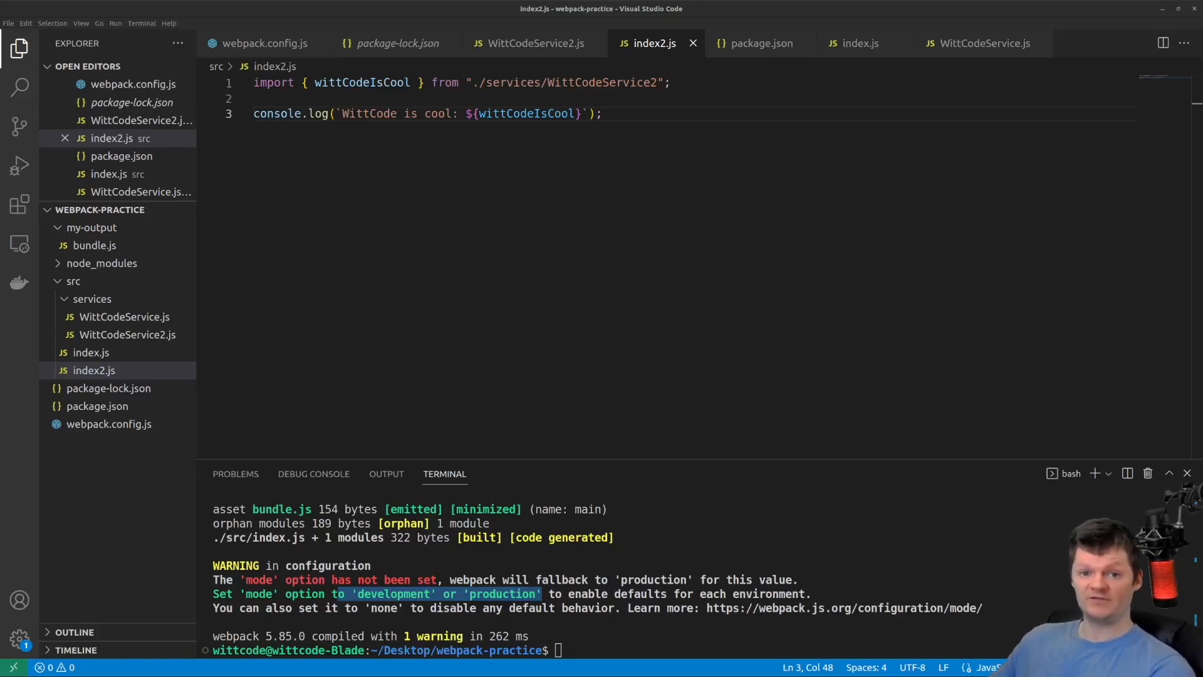
left_click(371, 606)
type("npm run build")
Step: Run npm run build, then node ./my-output/bundle.js to print 'WittCode is cool: true'
key("Return")
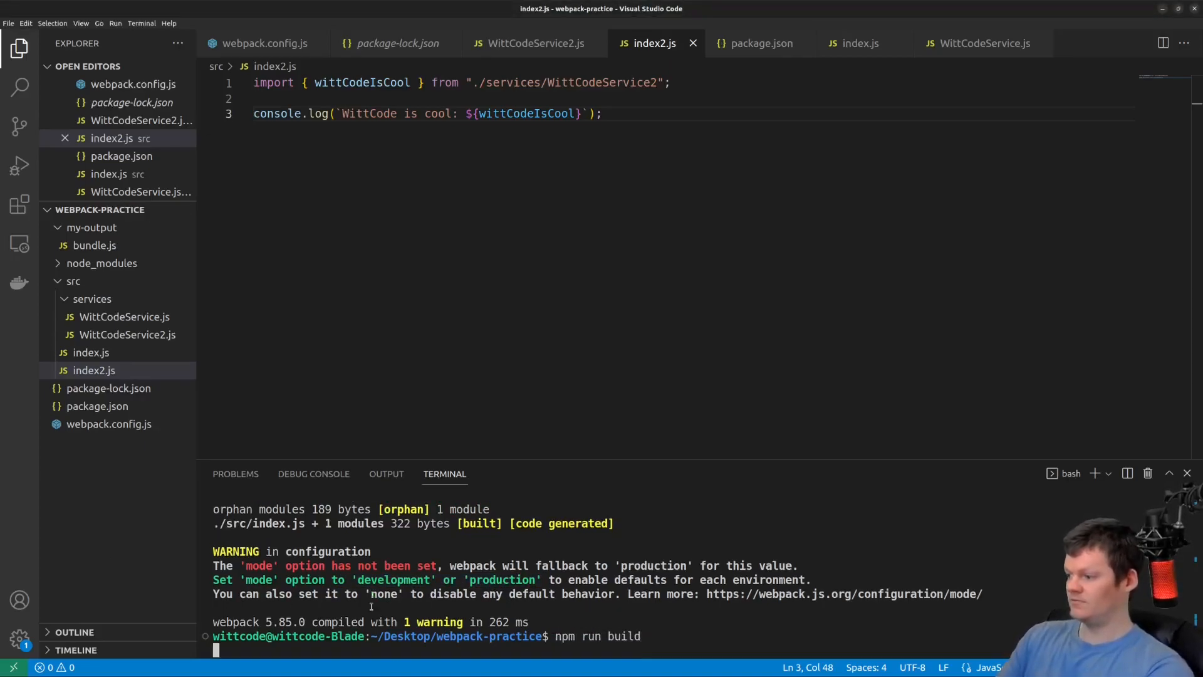
type("node ")
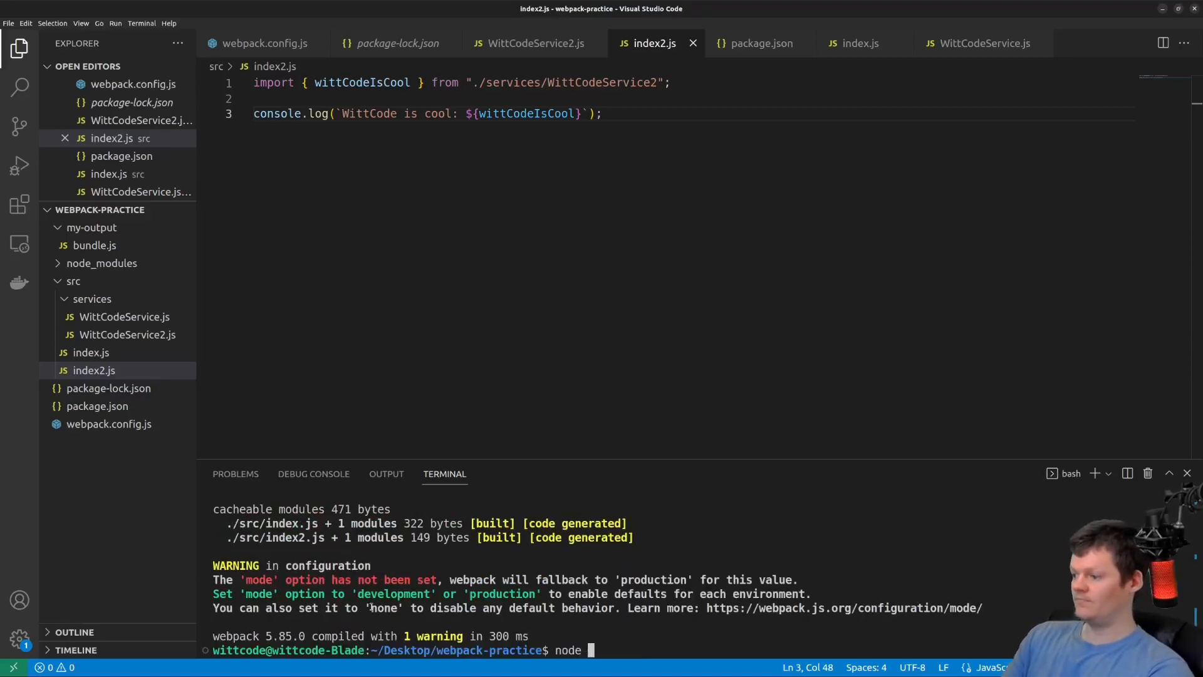
type("./my-output/bundle.js")
key("Return")
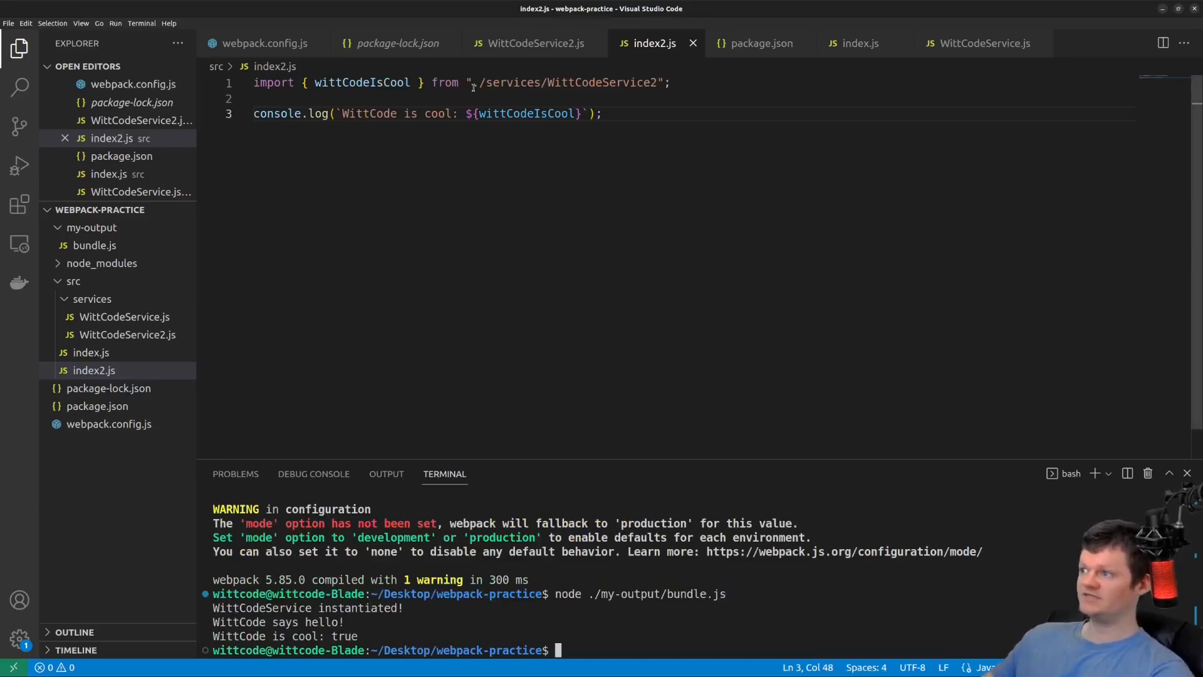
Step: Trace the bundle output lines back to index.js, WittCodeService.js and index2.js
left_click(858, 44)
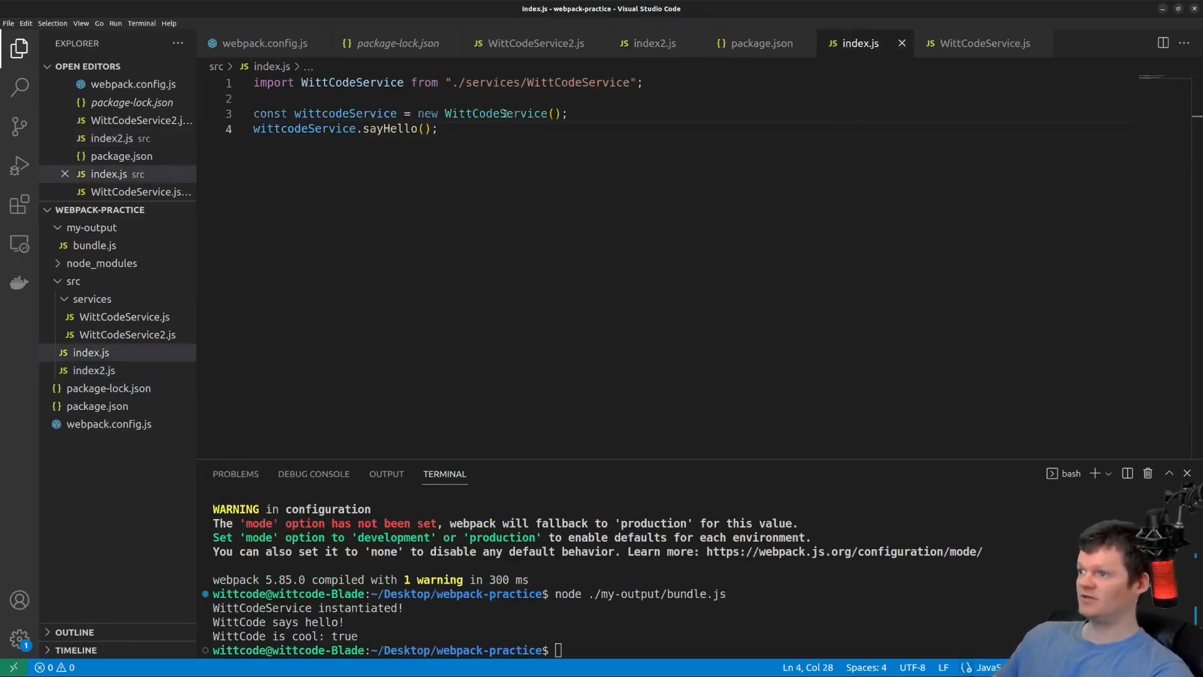
left_click_drag(455, 128, 253, 128)
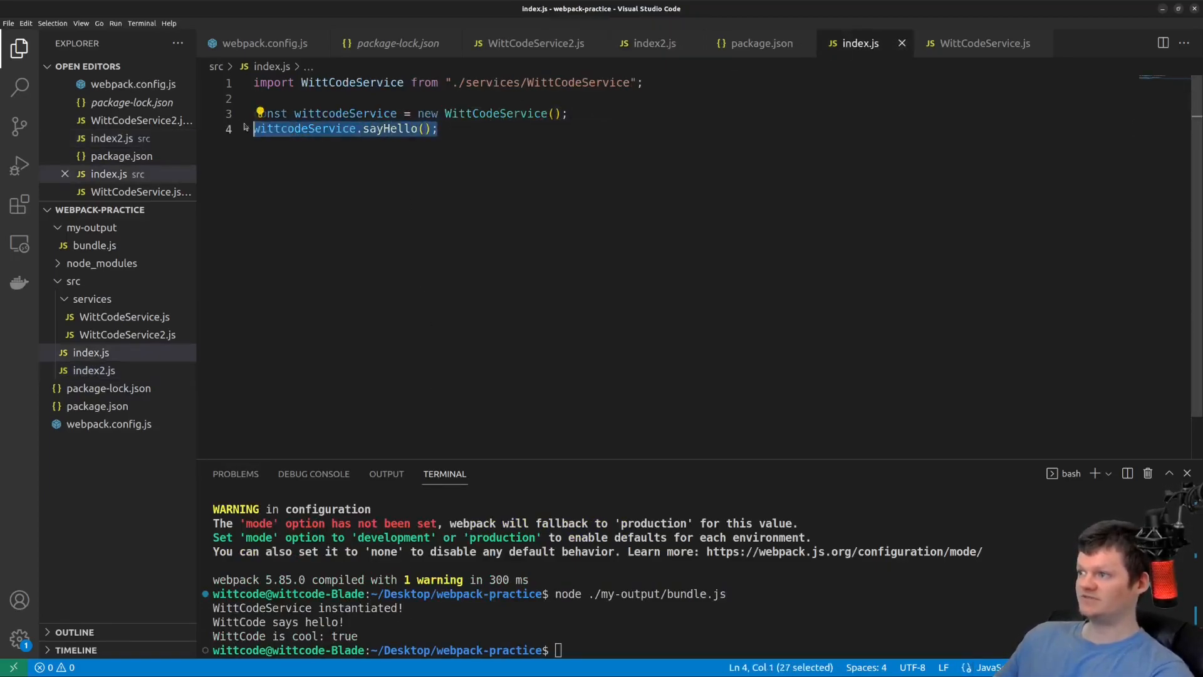
left_click(978, 43)
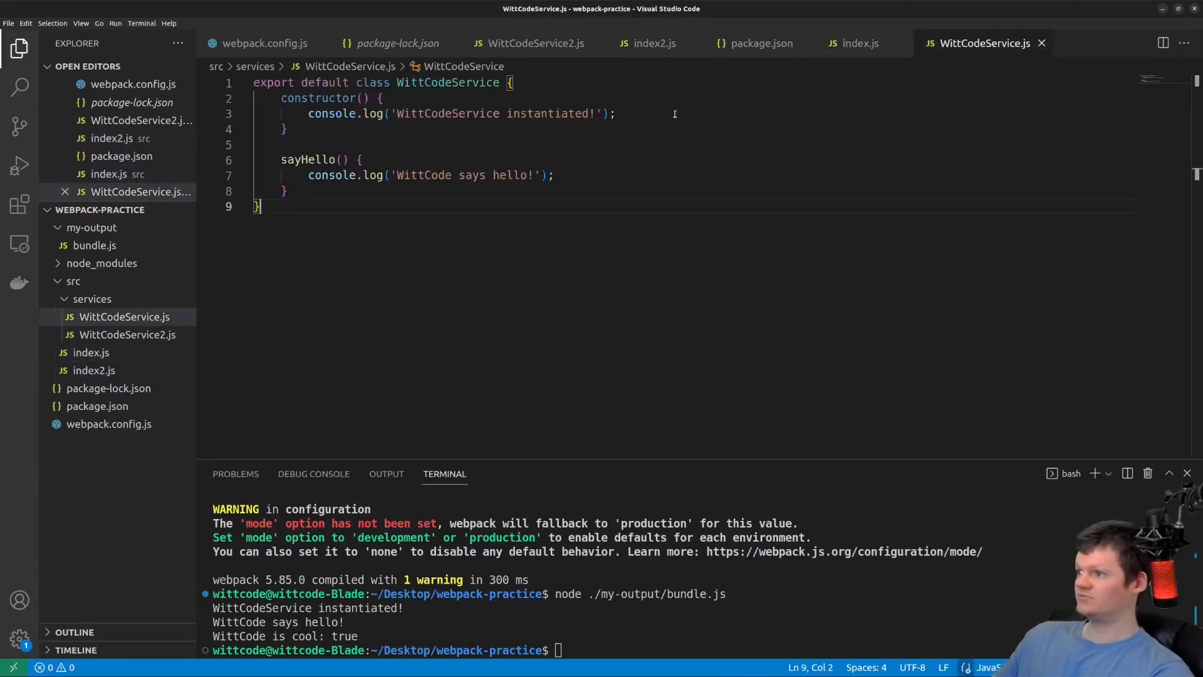
left_click_drag(311, 129, 253, 130)
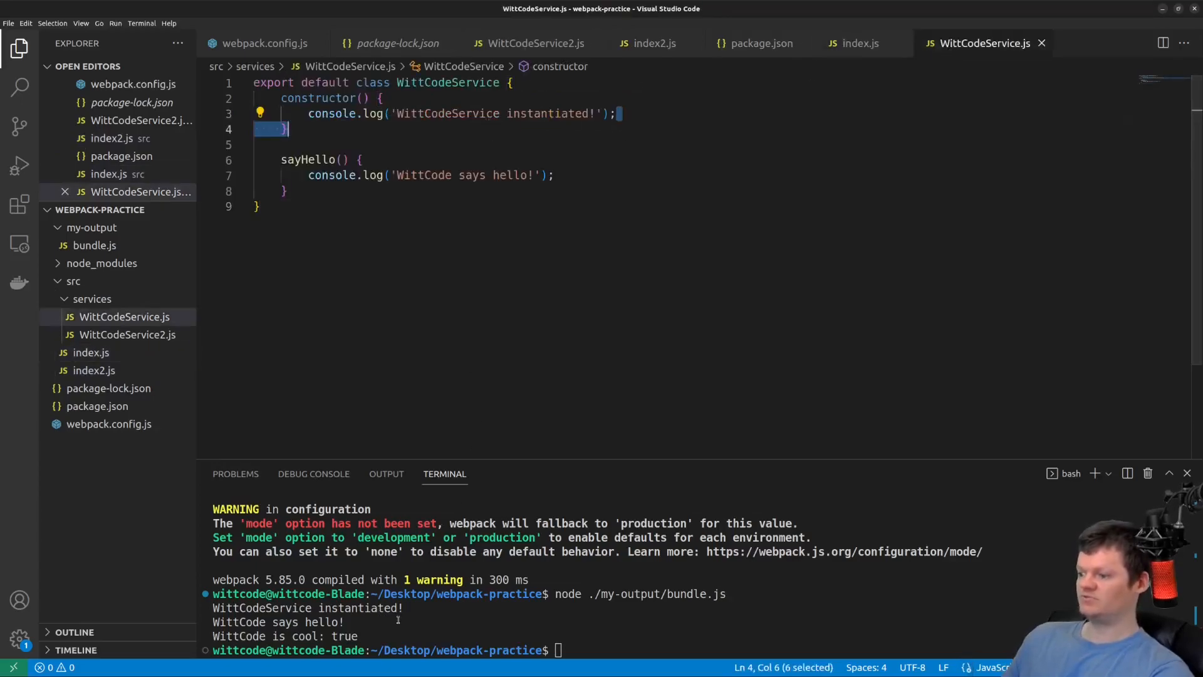
left_click_drag(404, 623, 253, 610)
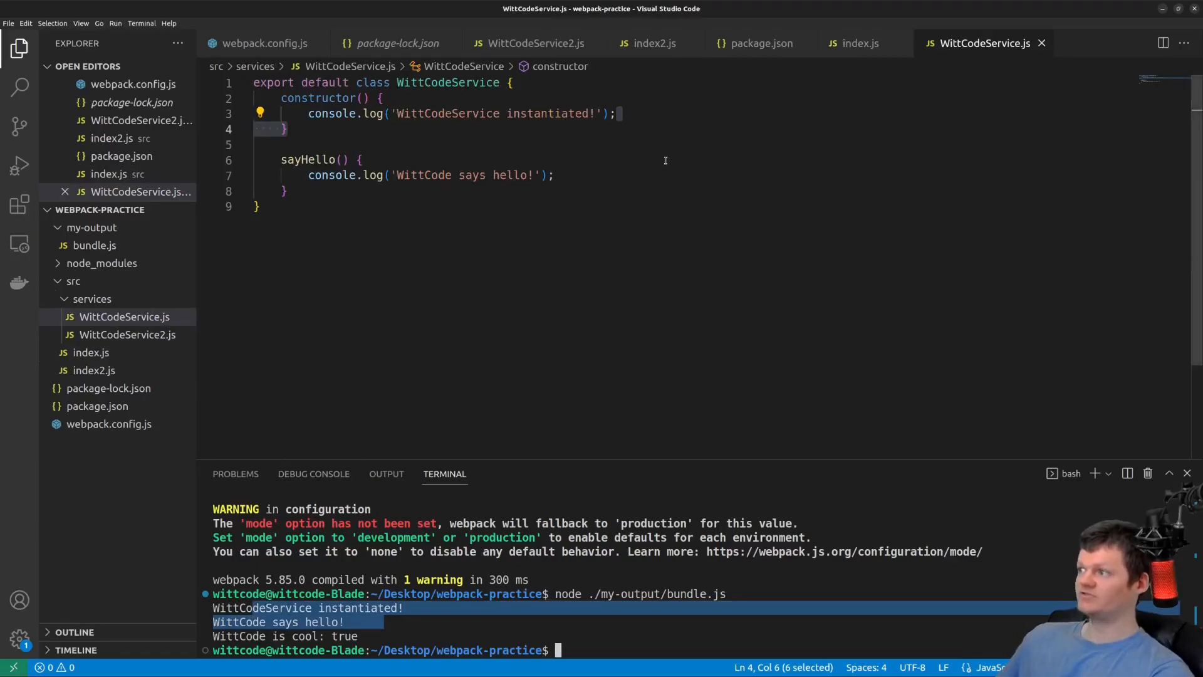
left_click(652, 49)
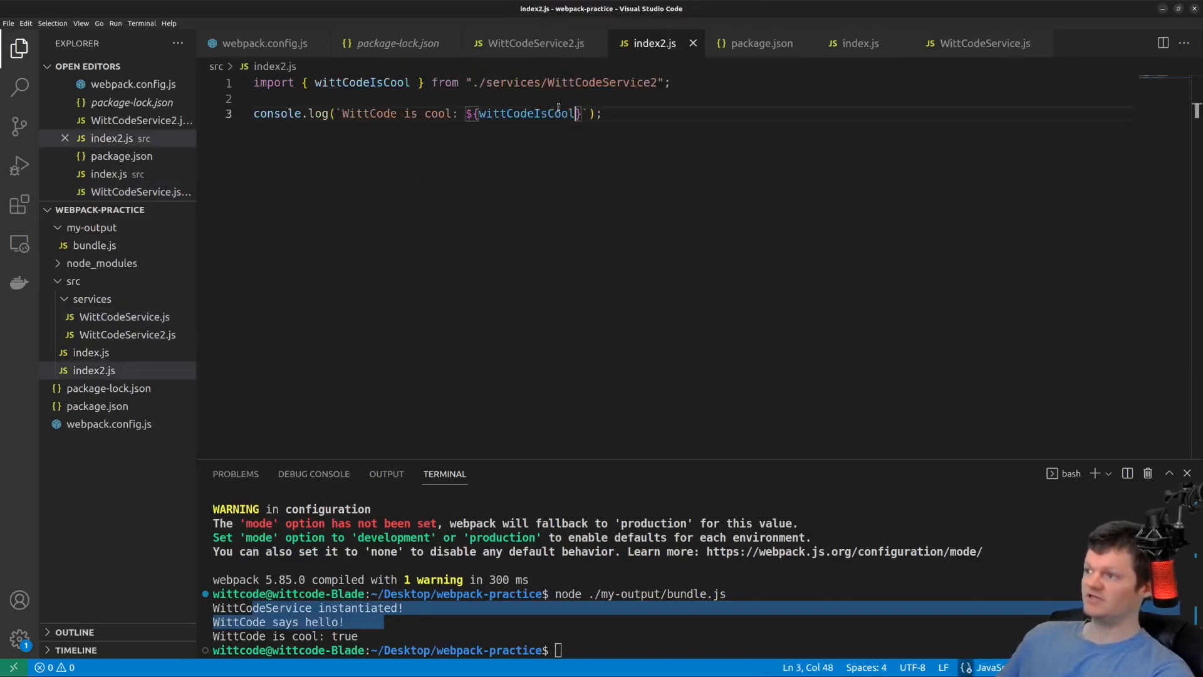
left_click_drag(601, 113, 363, 113)
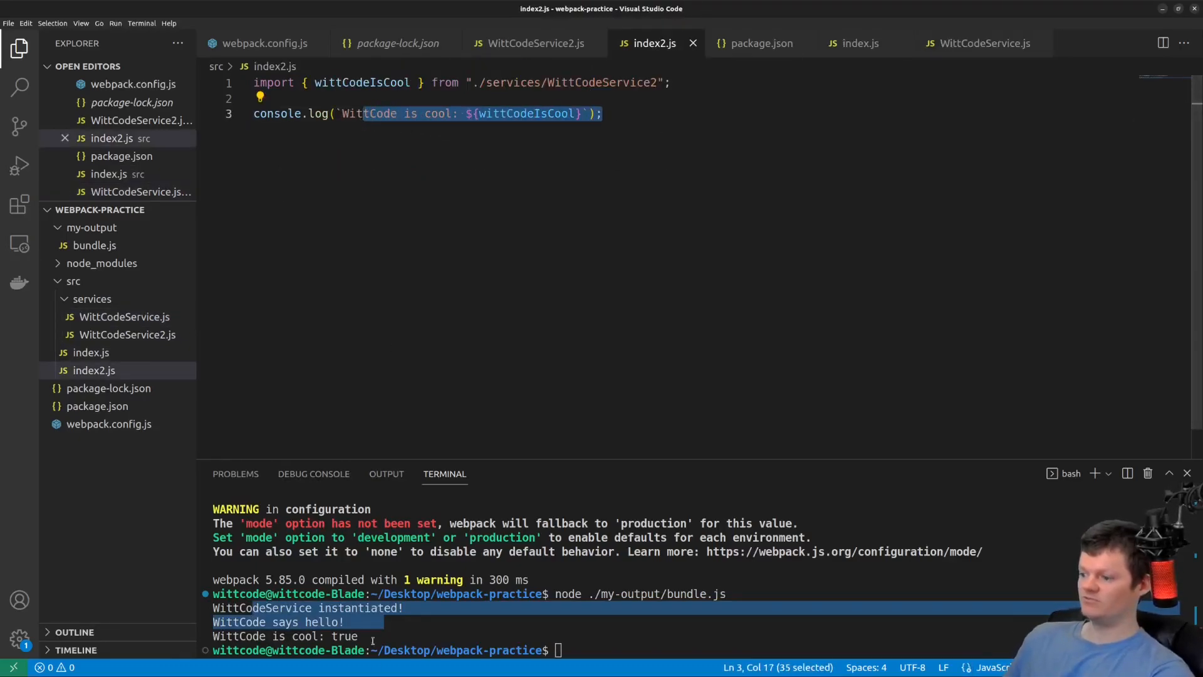
left_click_drag(359, 636, 213, 636)
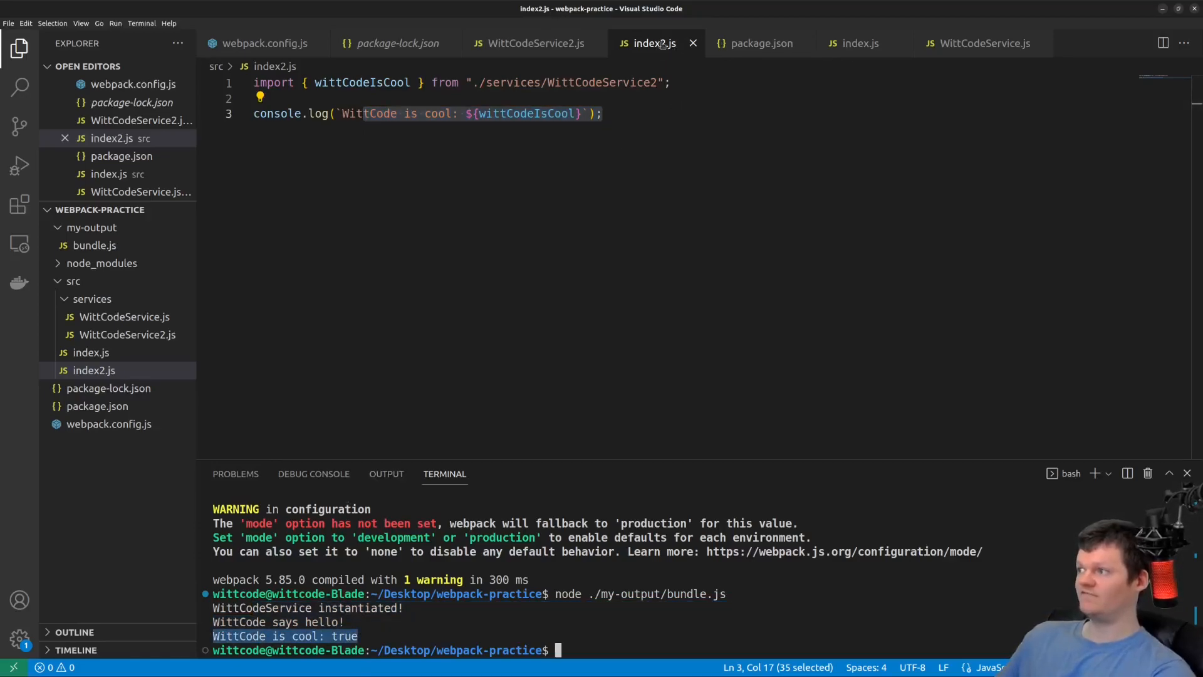
Step: Review WittCodeService2.js and return to webpack.config.js
left_click(538, 44)
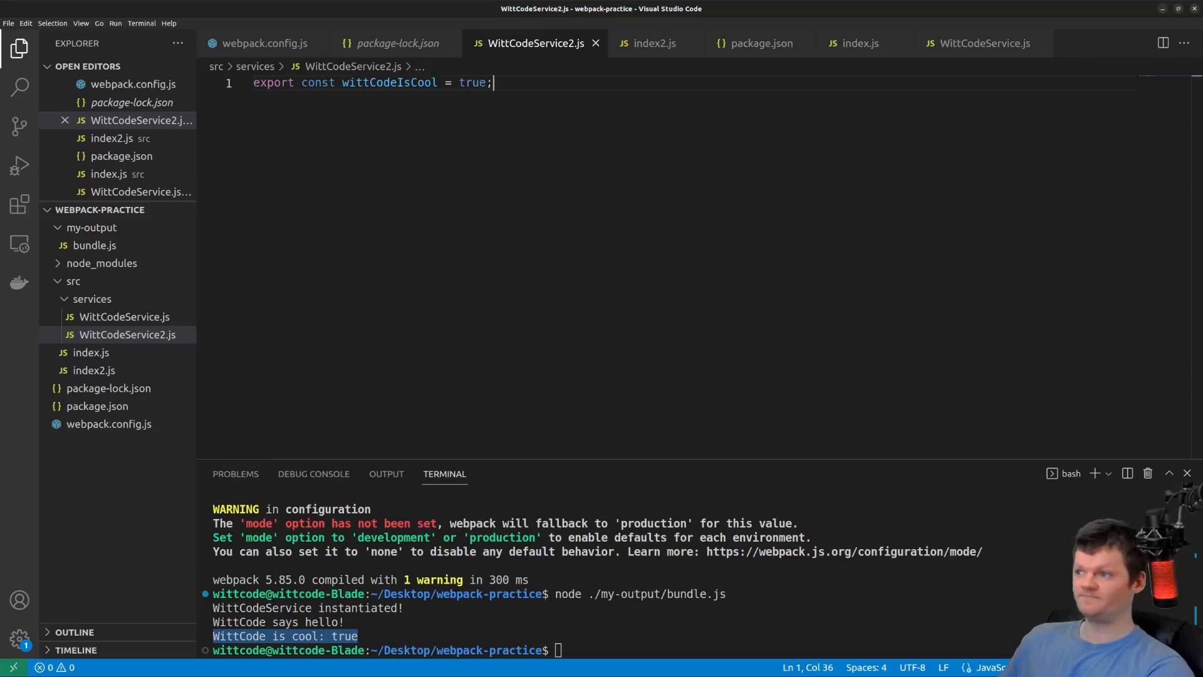
left_click(265, 42)
Step: Rewrite entry as { index: './src/index.js', index2: './src/index2.js' } and save the config
left_click_drag(583, 99, 324, 99)
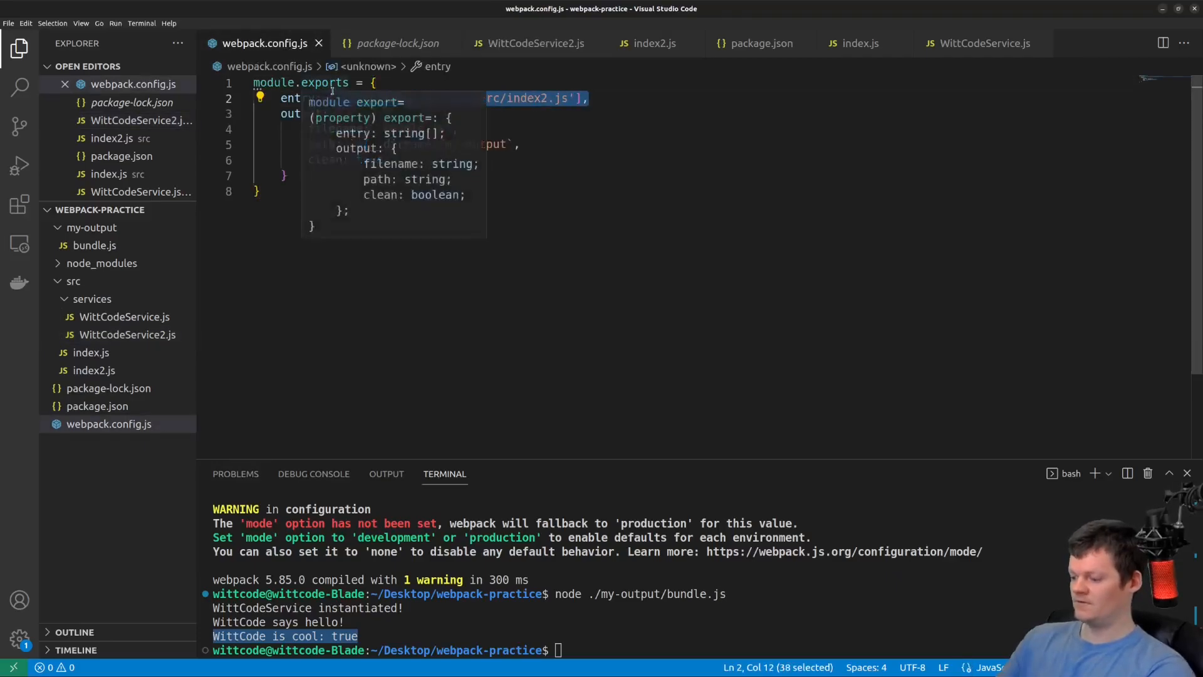
type("{},")
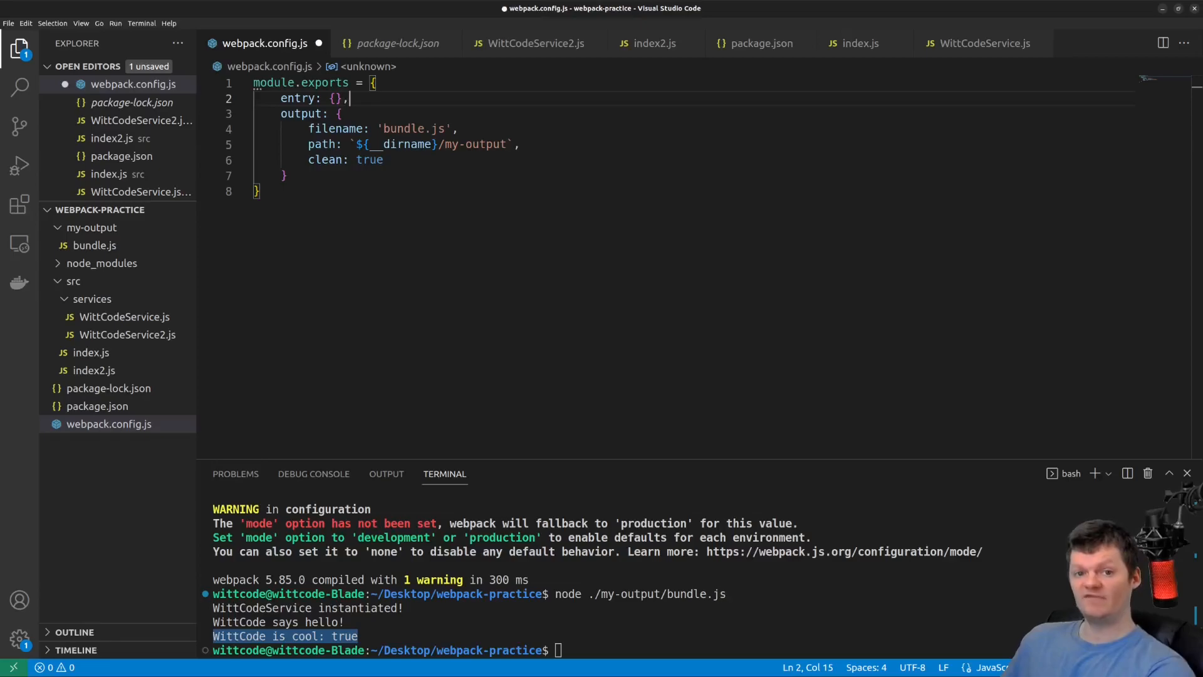
key("Left")
key("Left")
key("Return")
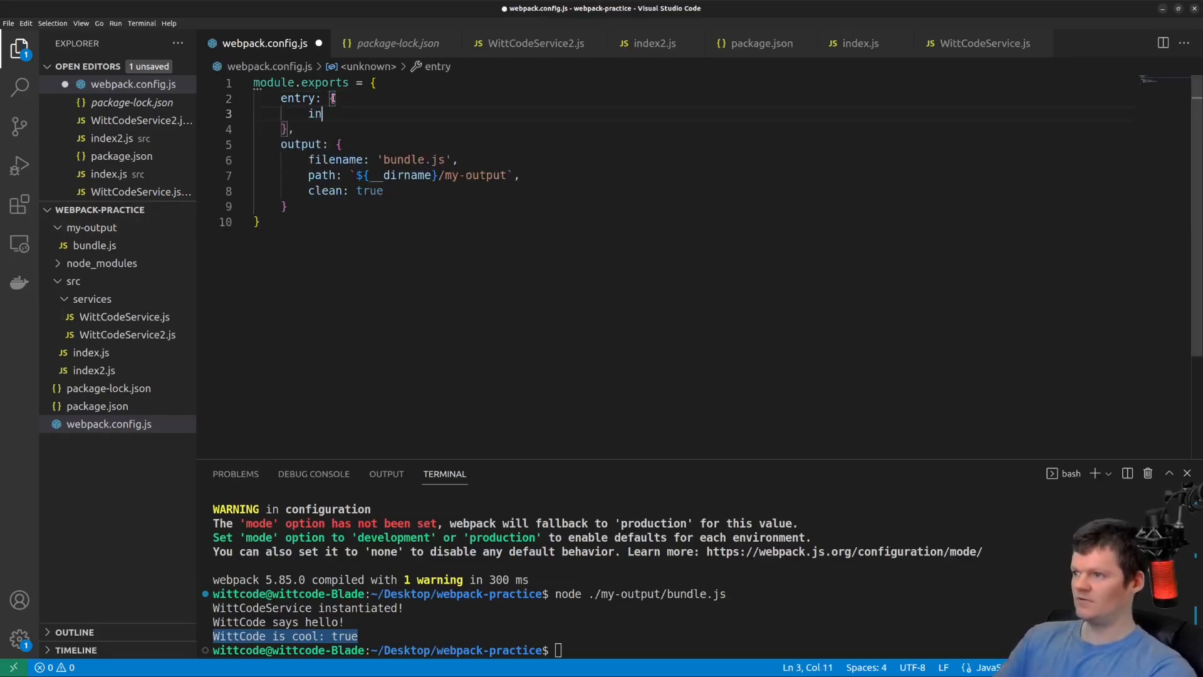
type("index: './src/index.j")
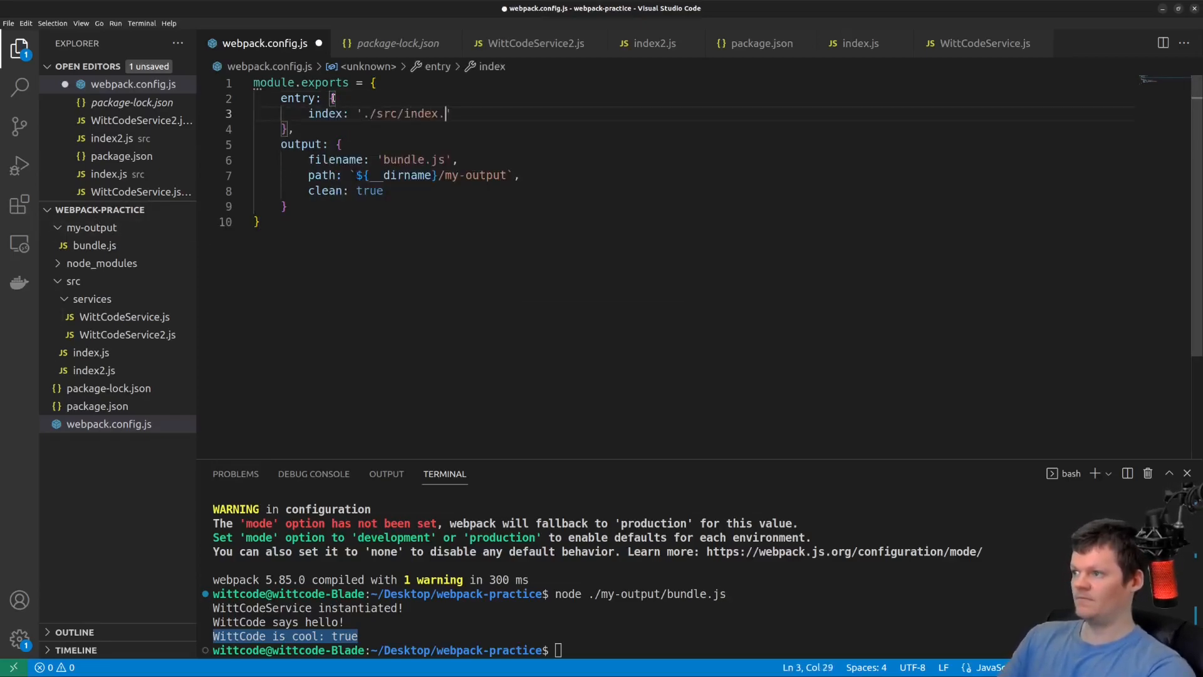
type("s")
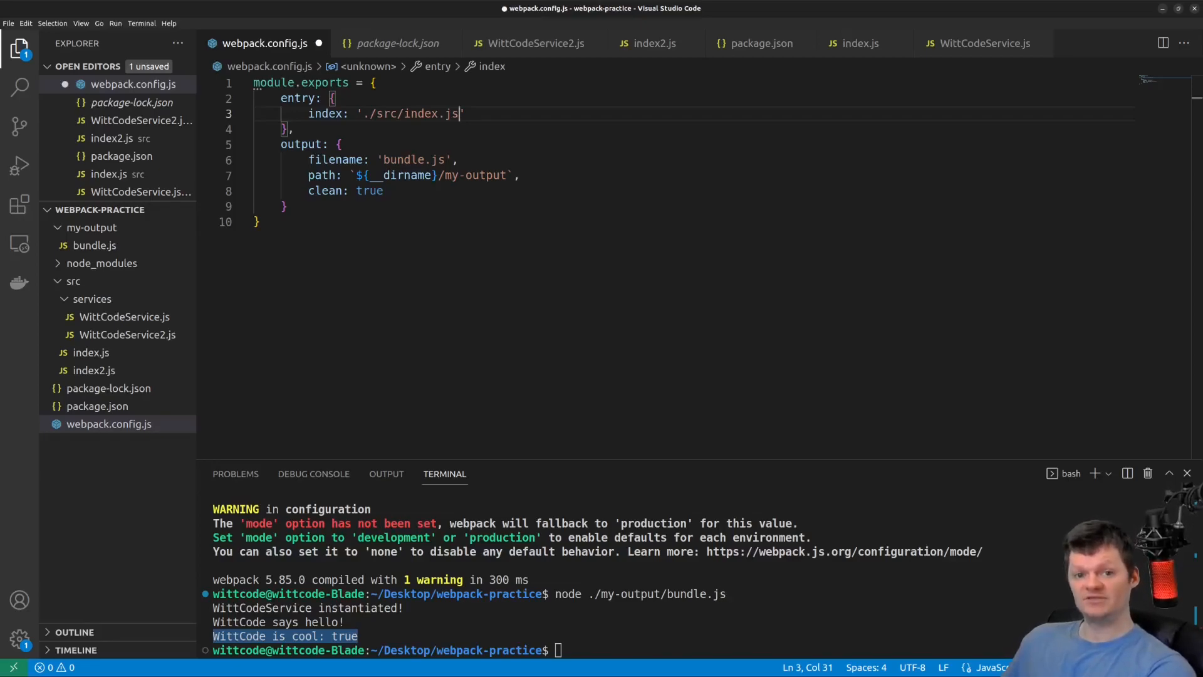
key("End")
type(",")
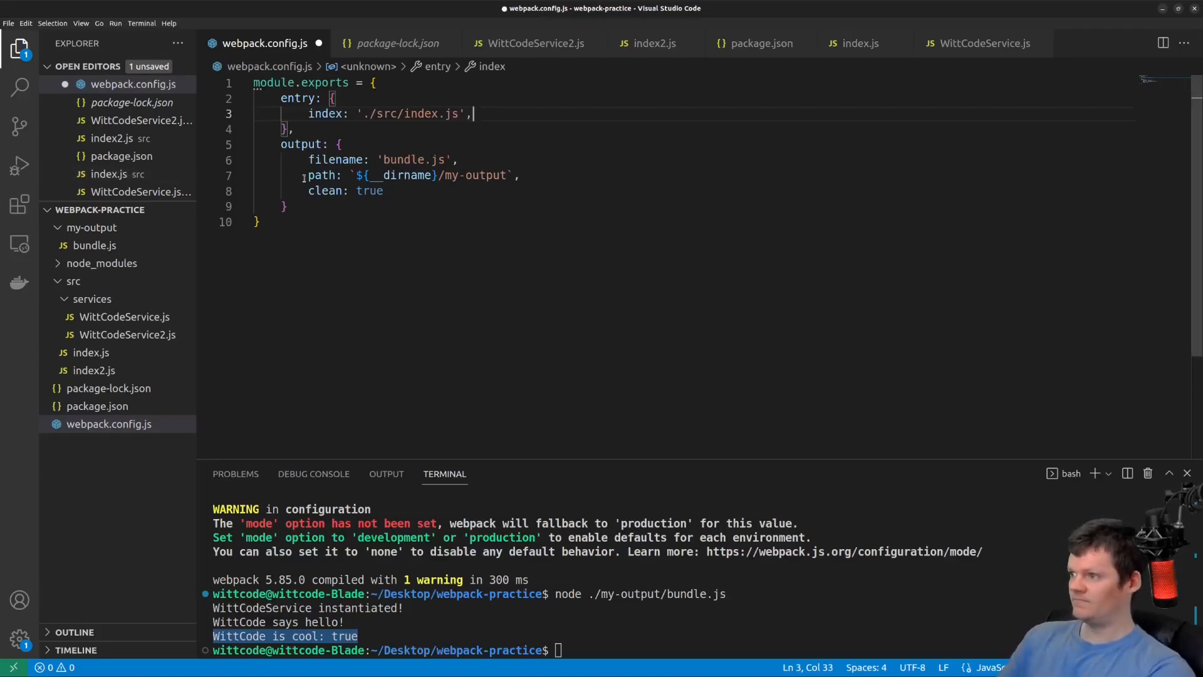
key("Return")
type("index2:")
type(" './src/index2.js")
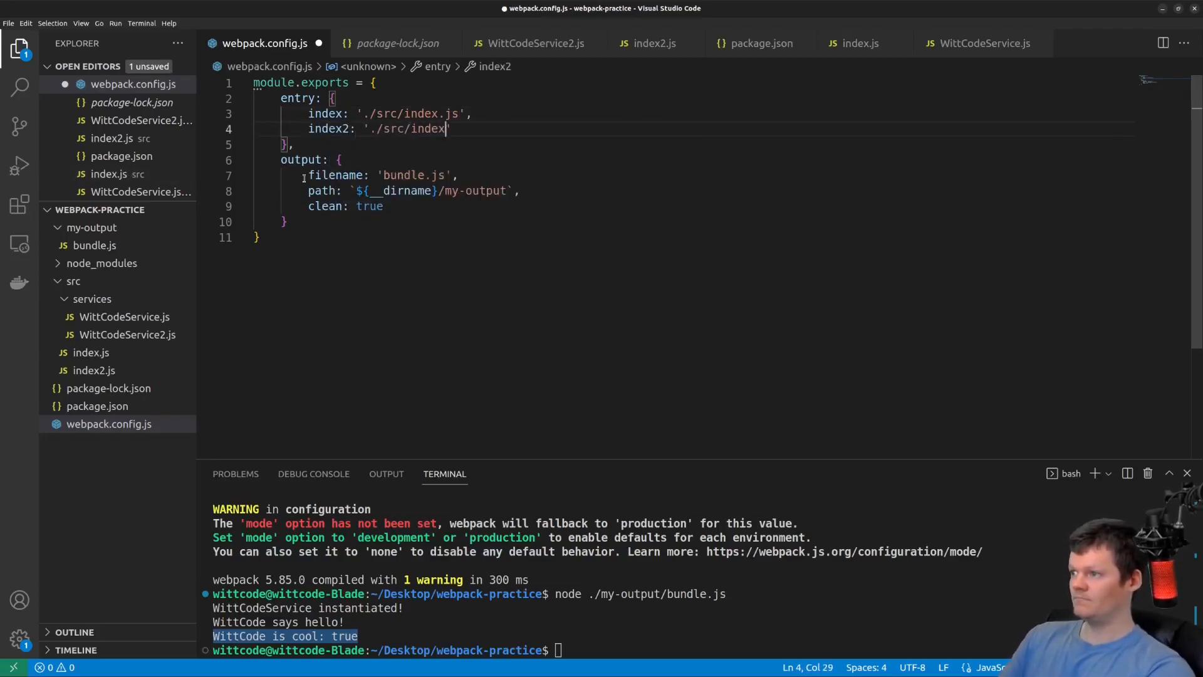
key("ctrl+s")
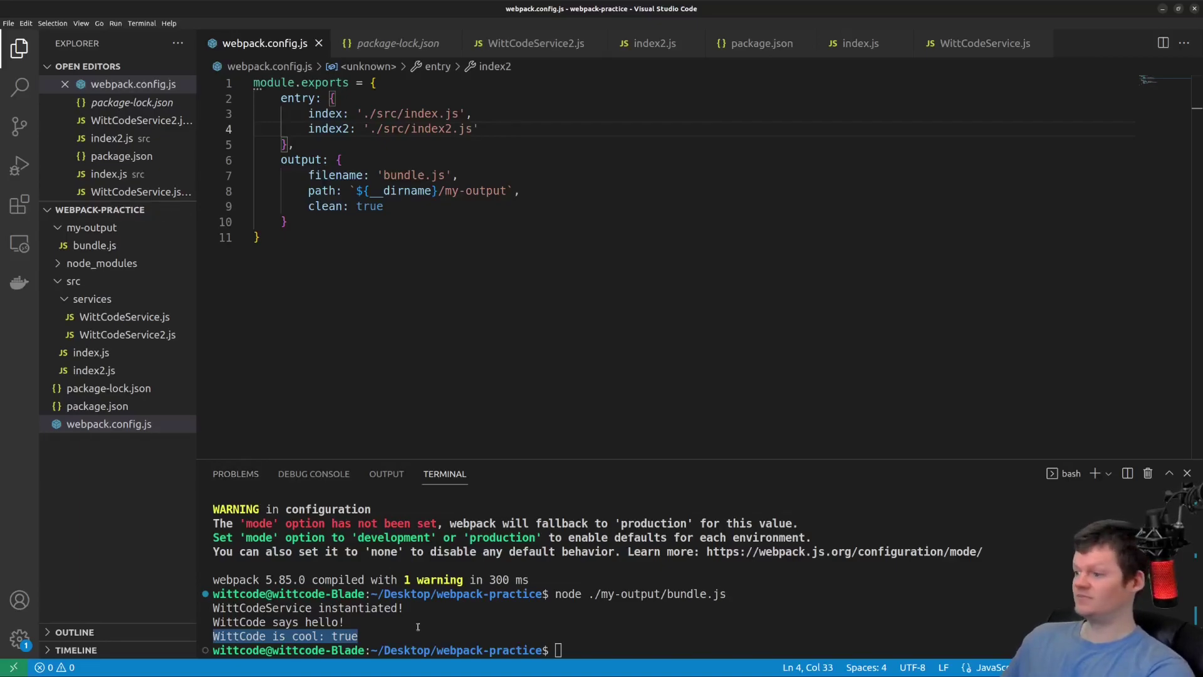
key("Up")
key("Up")
key("Return")
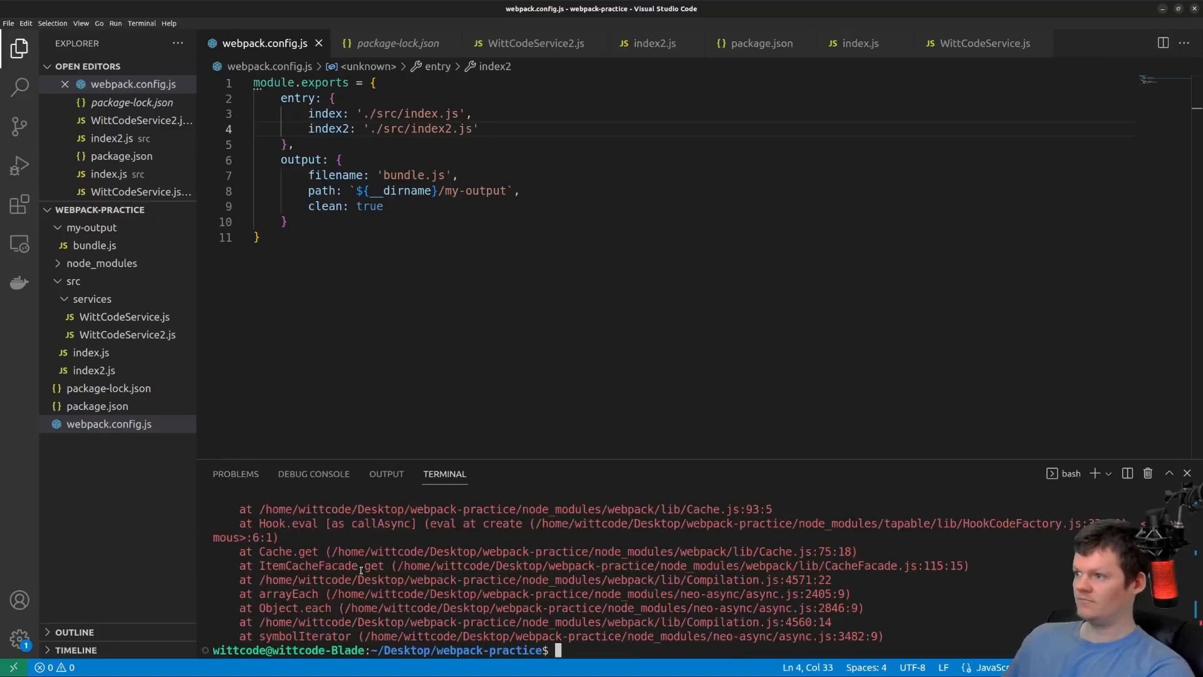
scroll(361, 570, "up", 3)
left_click_drag(418, 565, 781, 565)
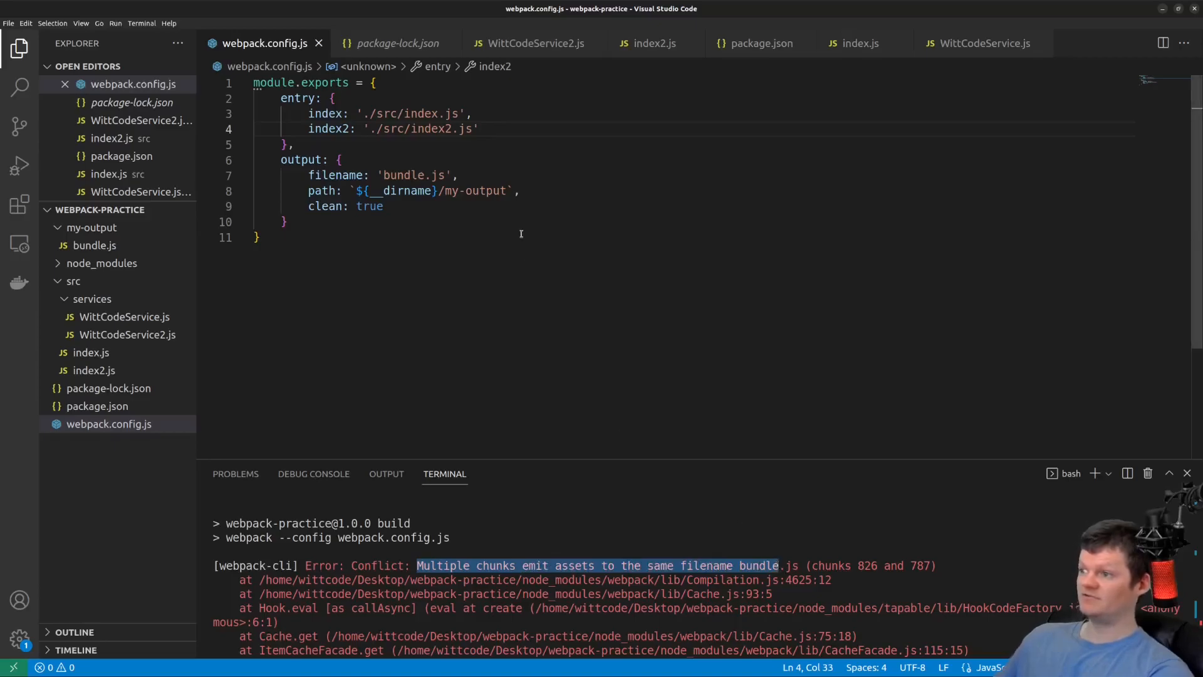
left_click_drag(417, 206, 310, 175)
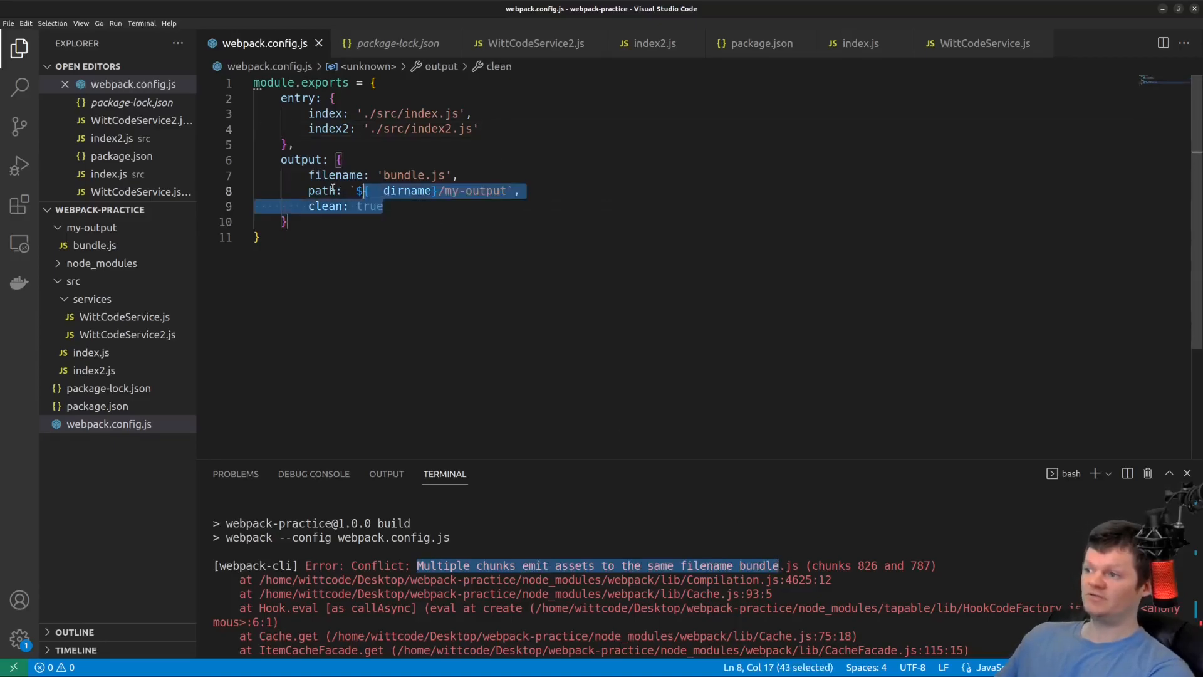
left_click(390, 175)
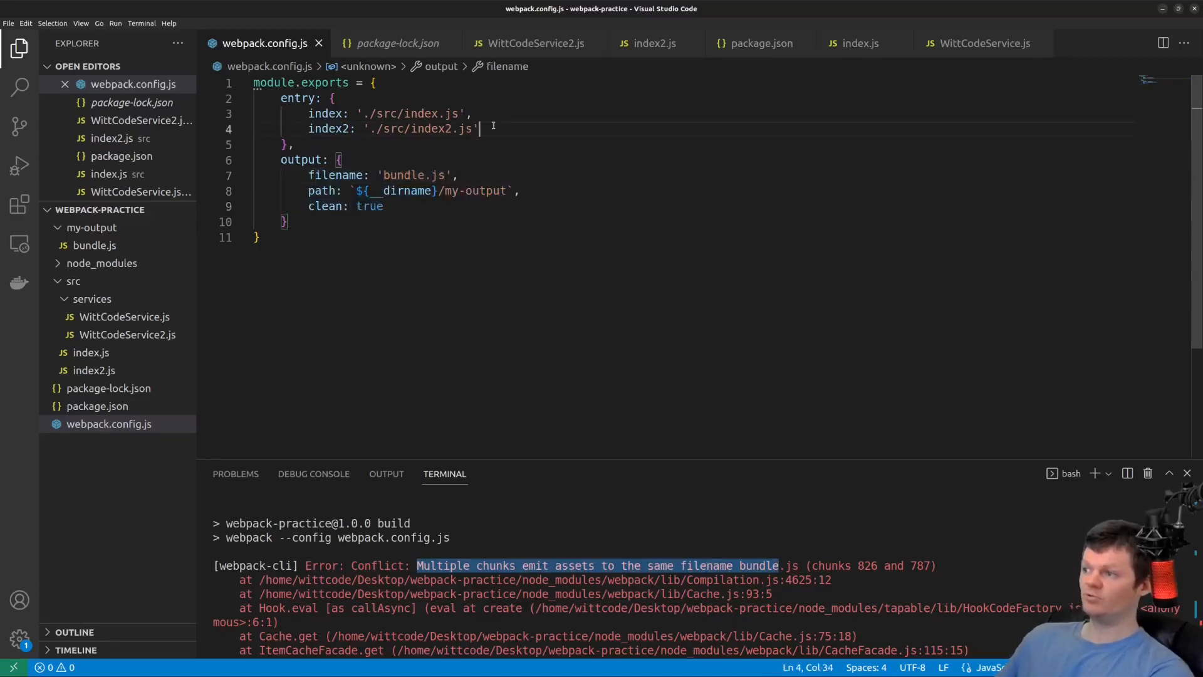
left_click_drag(479, 130, 309, 114)
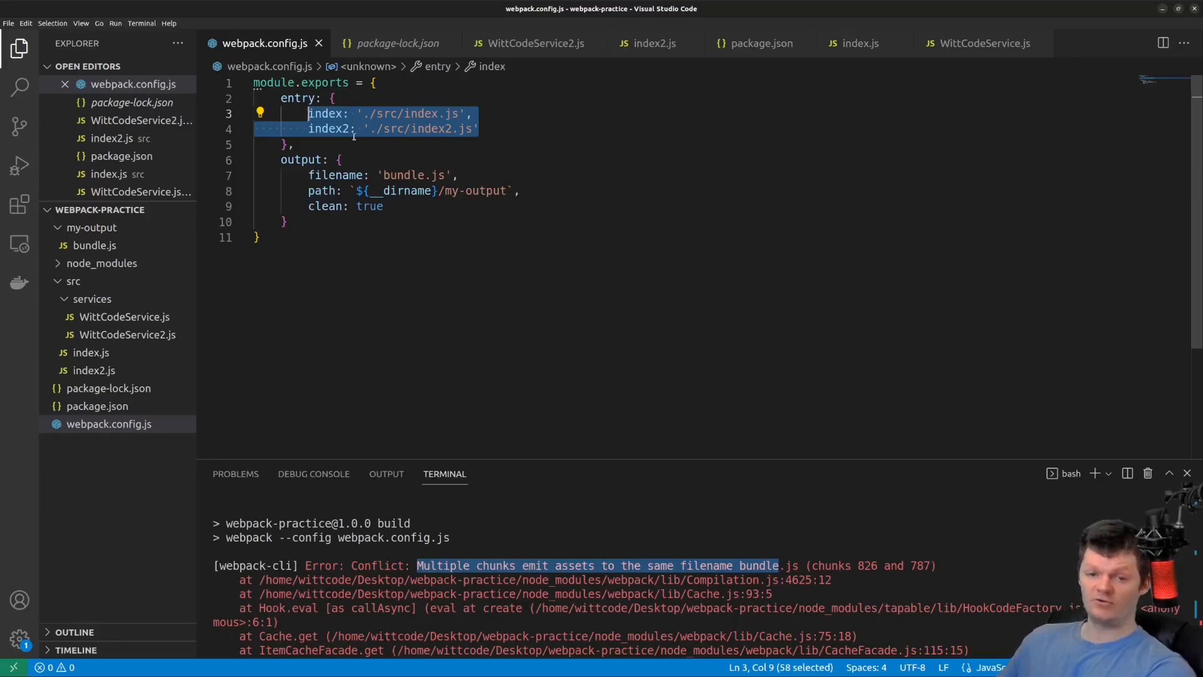
Step: Set output.filename to '[name].bundle.js' and save, relating [name] to the index and index2 keys
left_click(384, 175)
type("[name].")
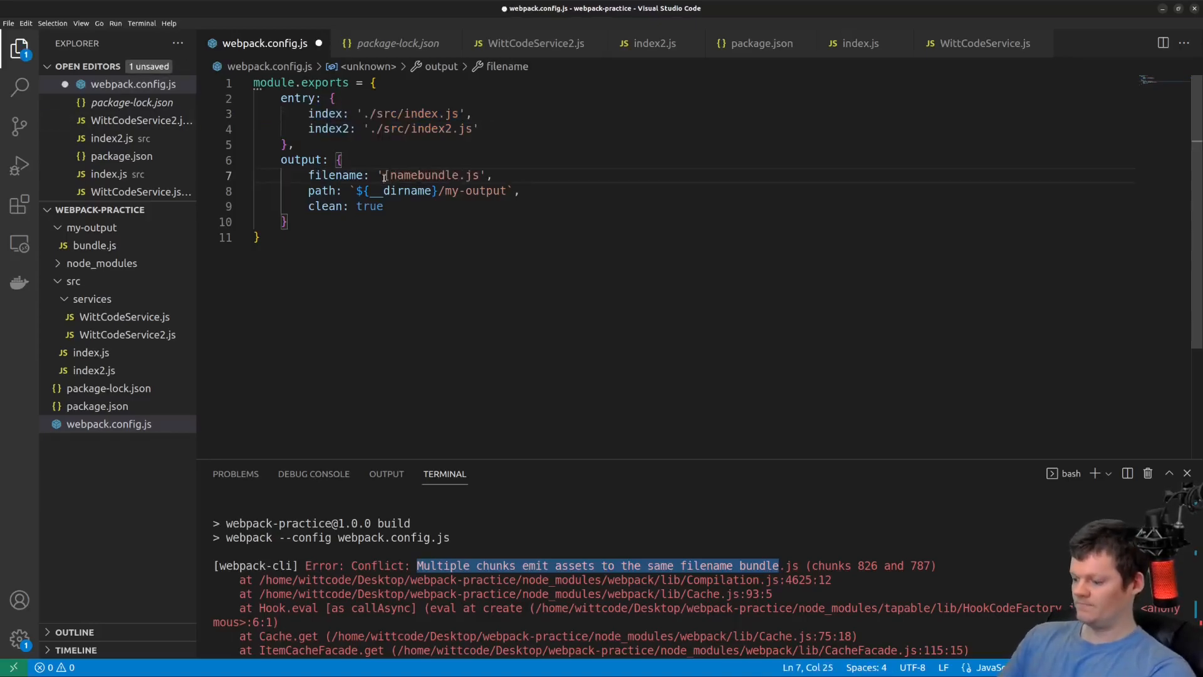
key("ctrl+s")
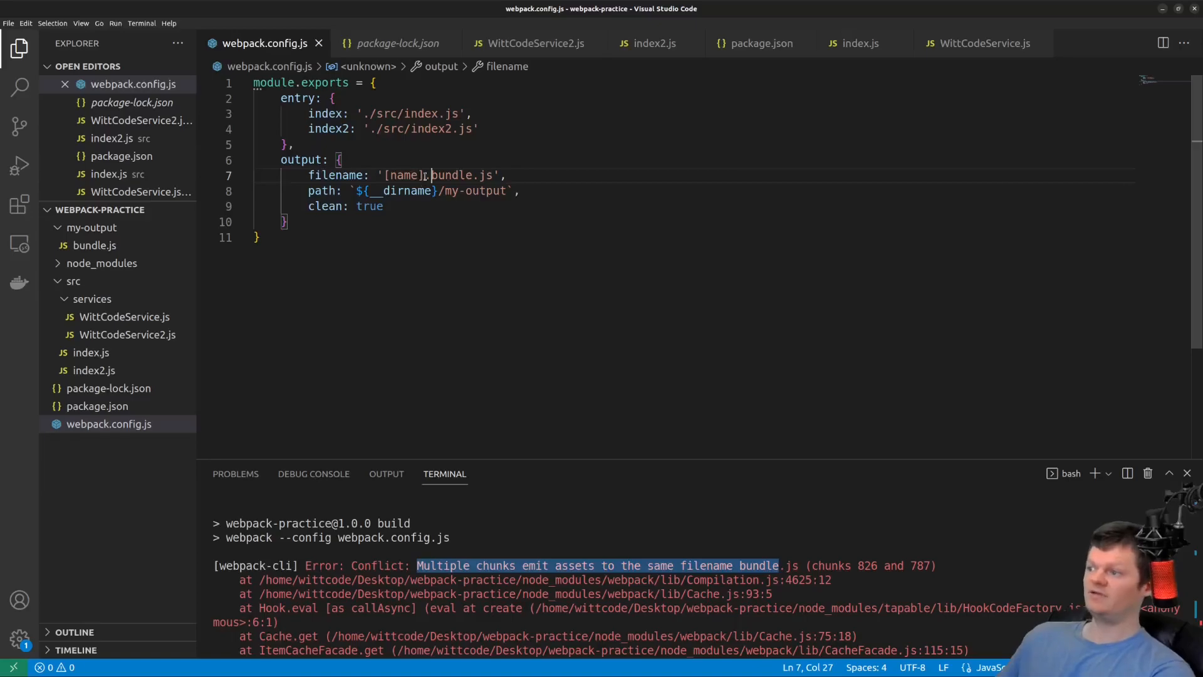
left_click_drag(426, 175, 381, 175)
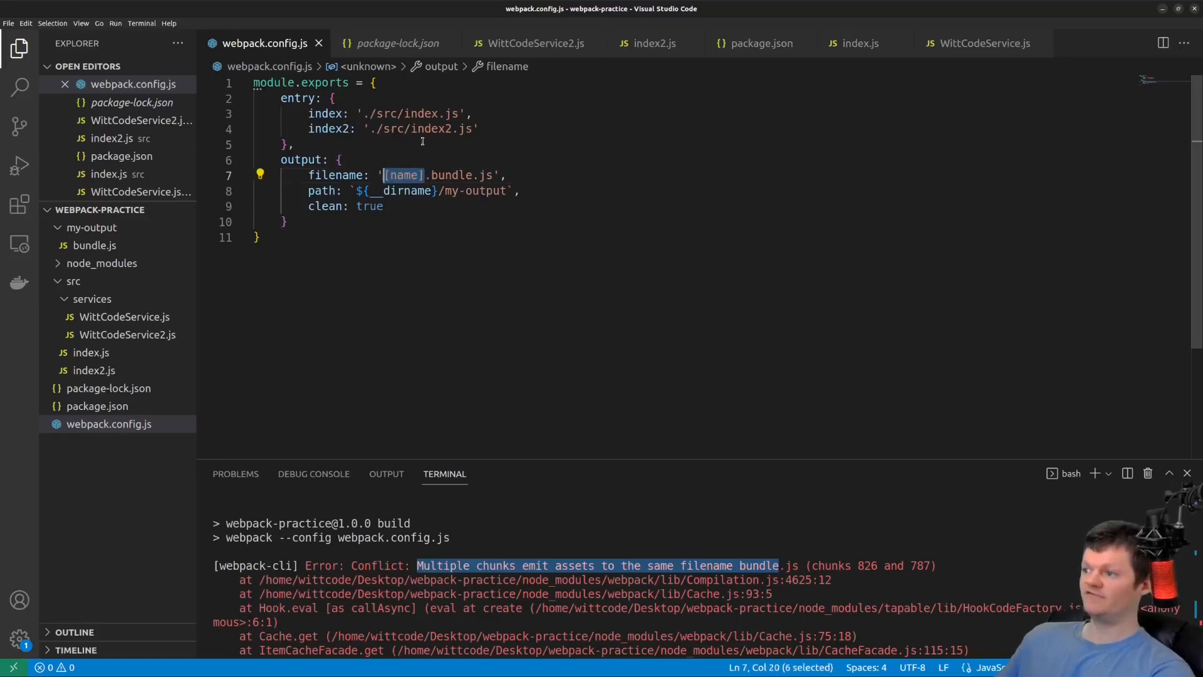
double_click(331, 129)
left_click_drag(308, 113, 331, 113)
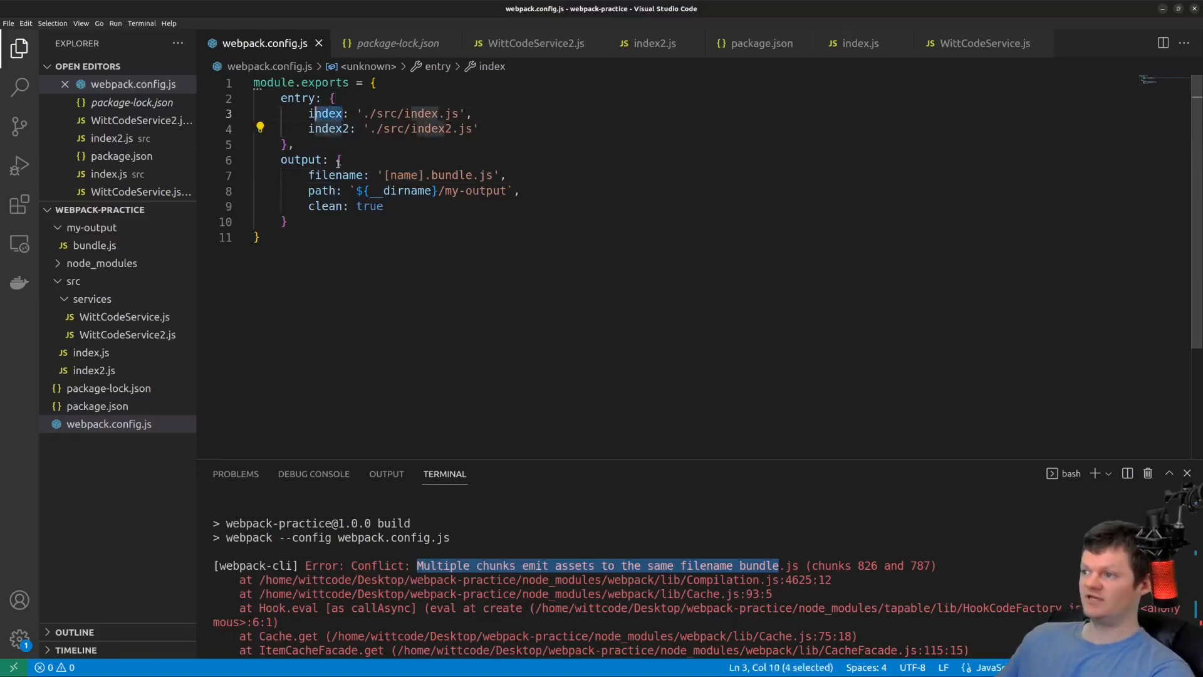
Step: Rebuild with npm run build and inspect the generated index.bundle.js in my-output
left_click(562, 547)
type("npm run build")
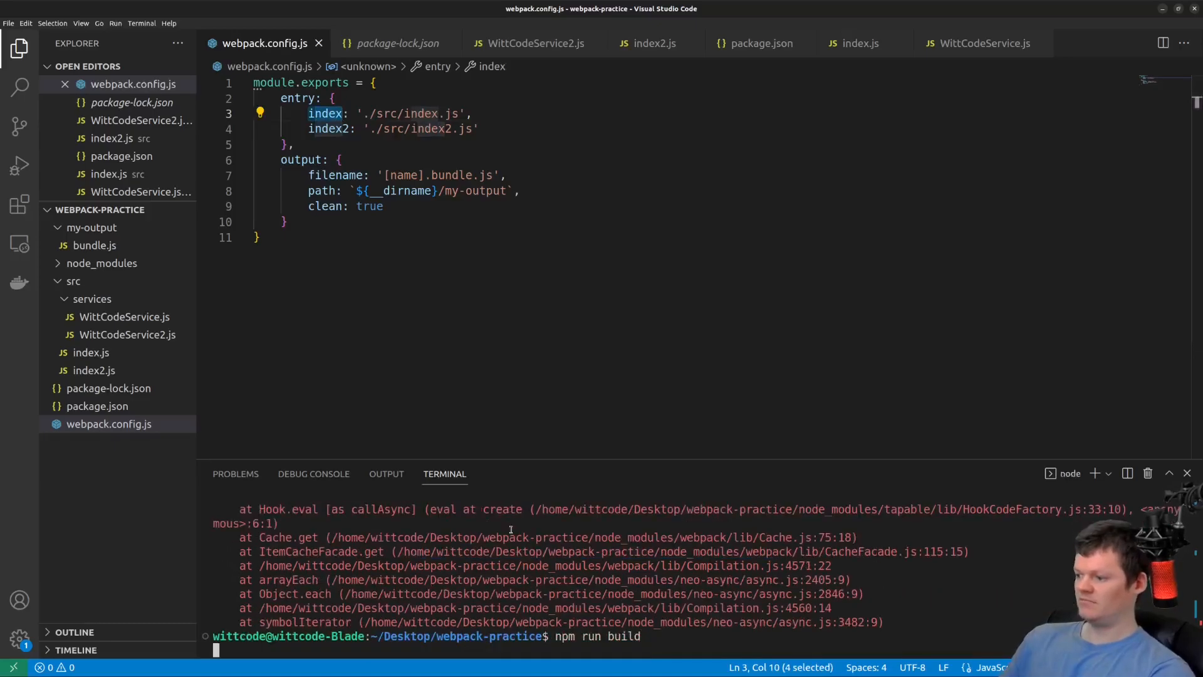
key("Return")
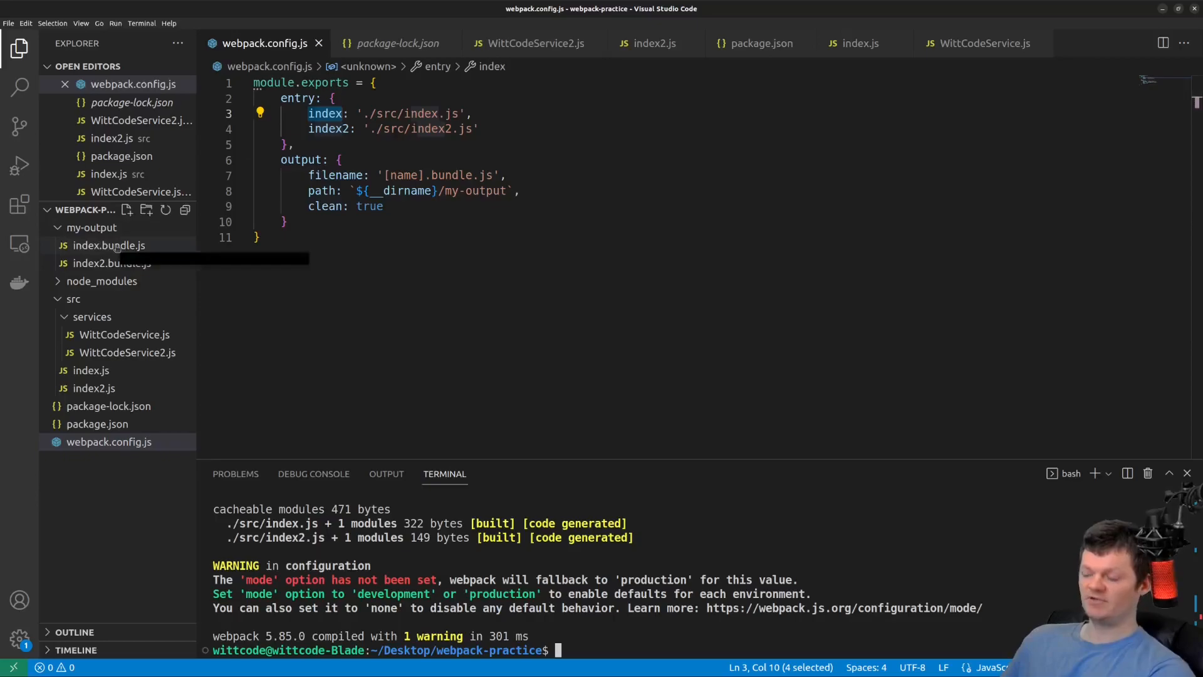
left_click(111, 263)
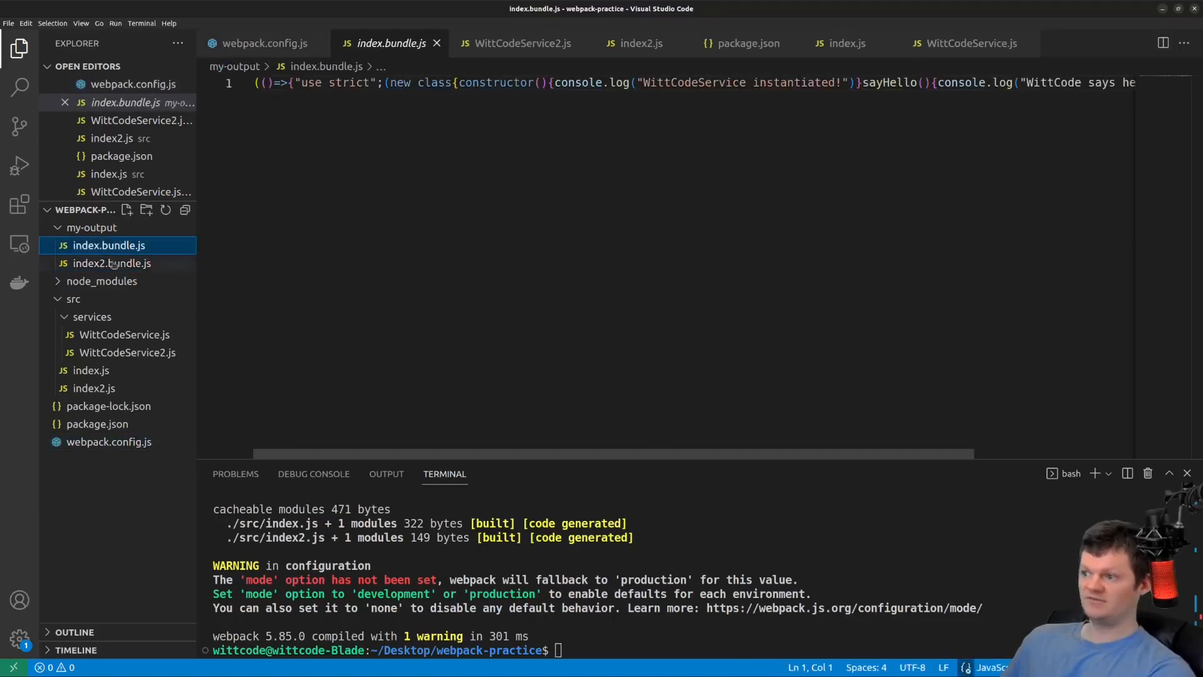
left_click(112, 264)
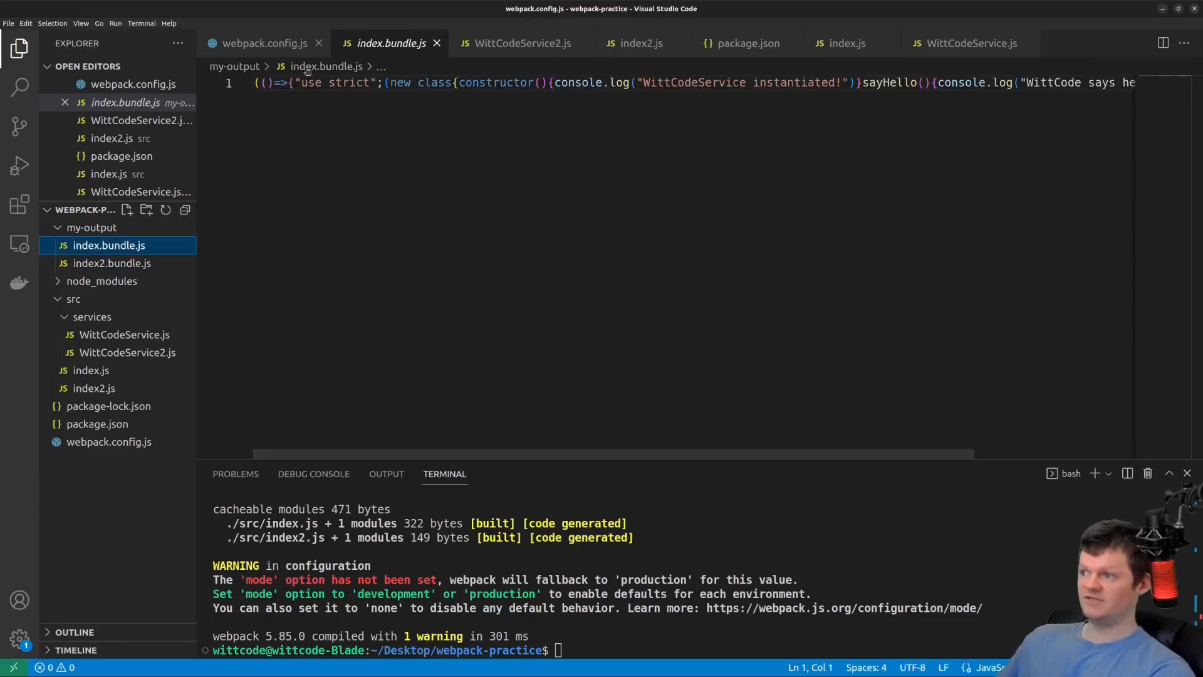
left_click(264, 42)
left_click(403, 175)
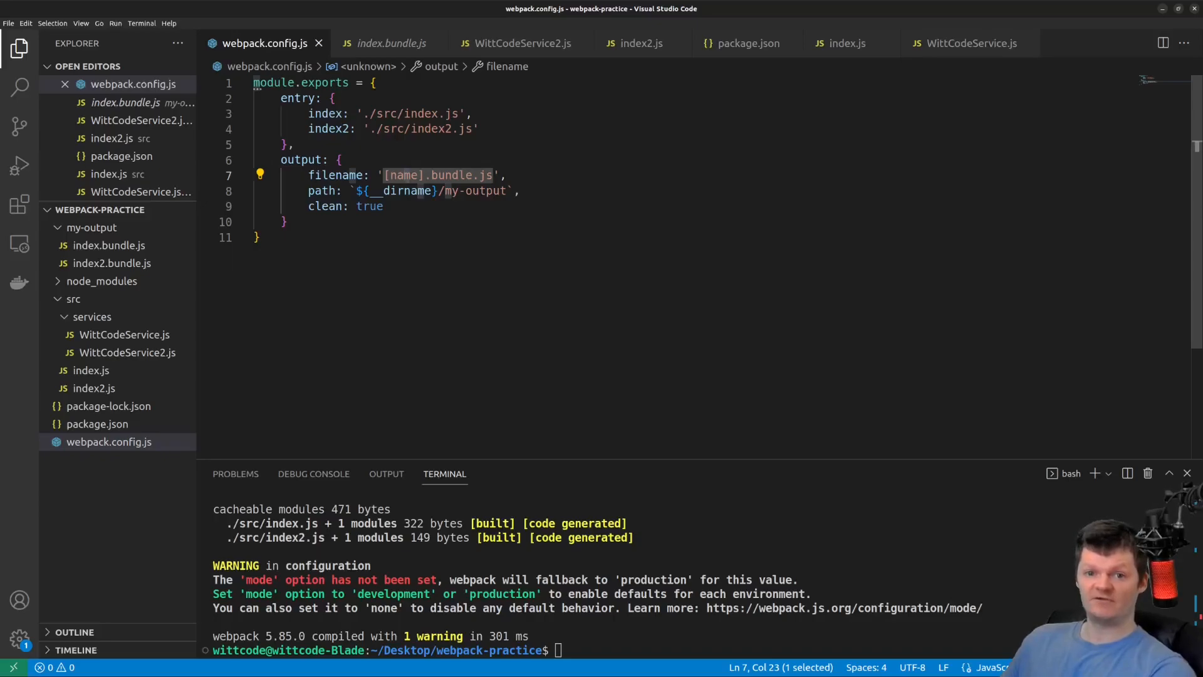
Step: Make the index entry { import: './src/index.js', filename: 'my-cool-file.js' } and save
left_click_drag(460, 113, 365, 112)
key("BackSpace")
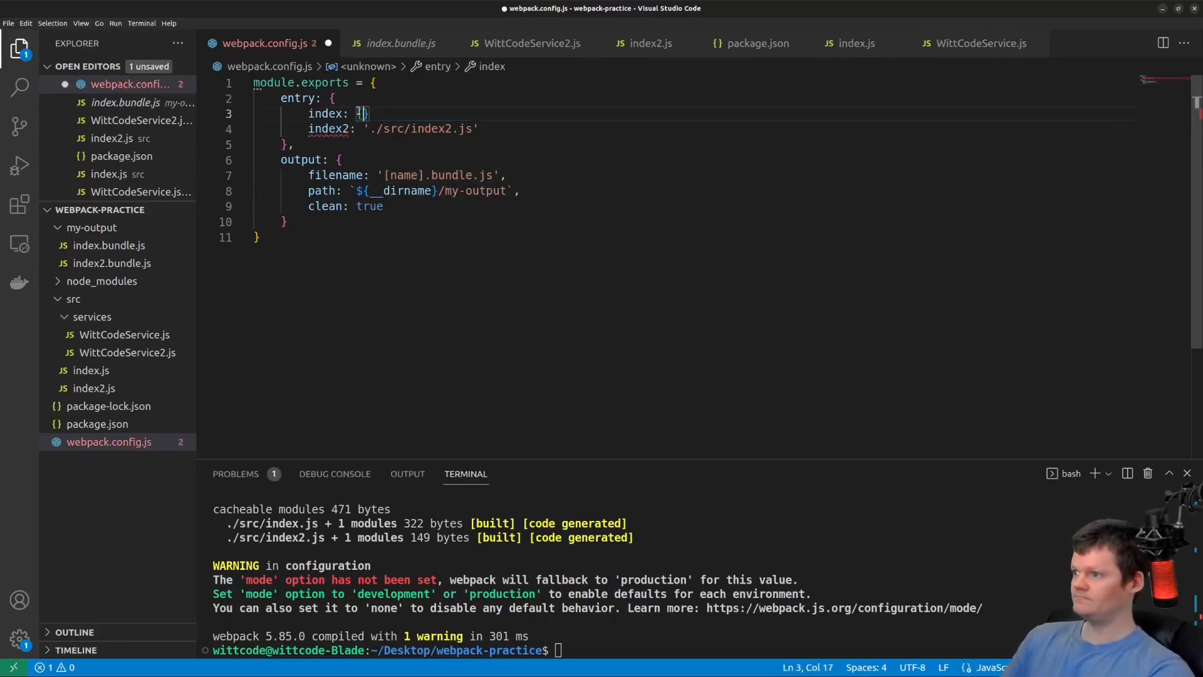
type("},")
key("Return")
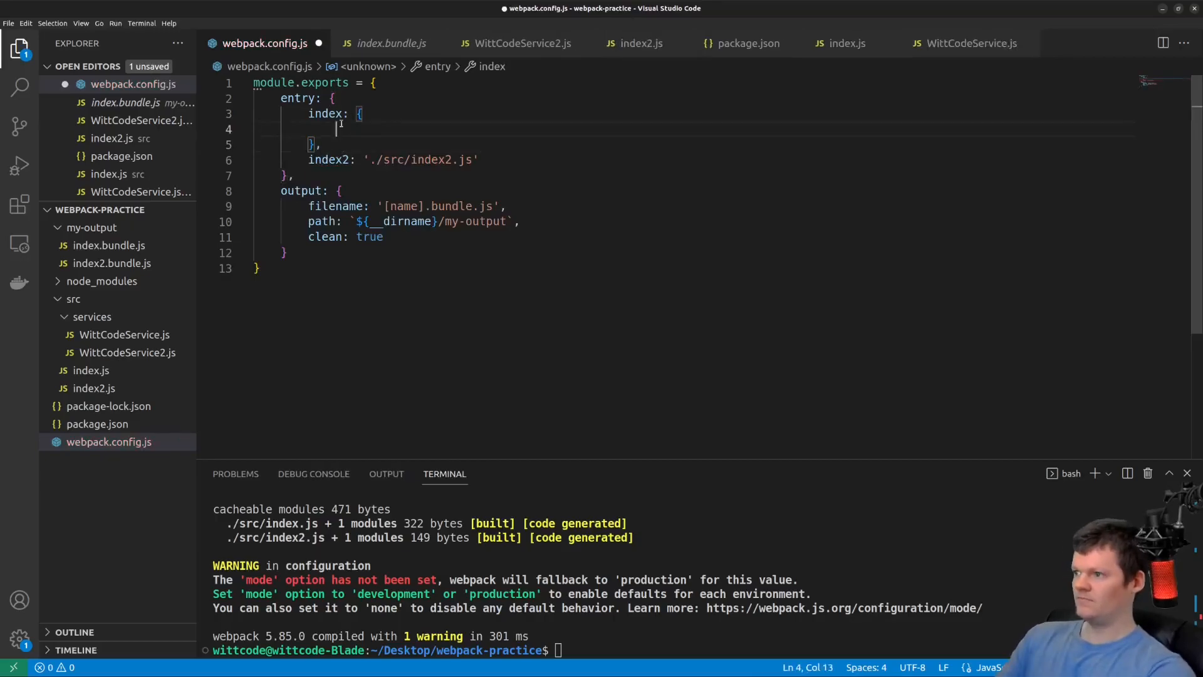
type("import: './src/index.js',")
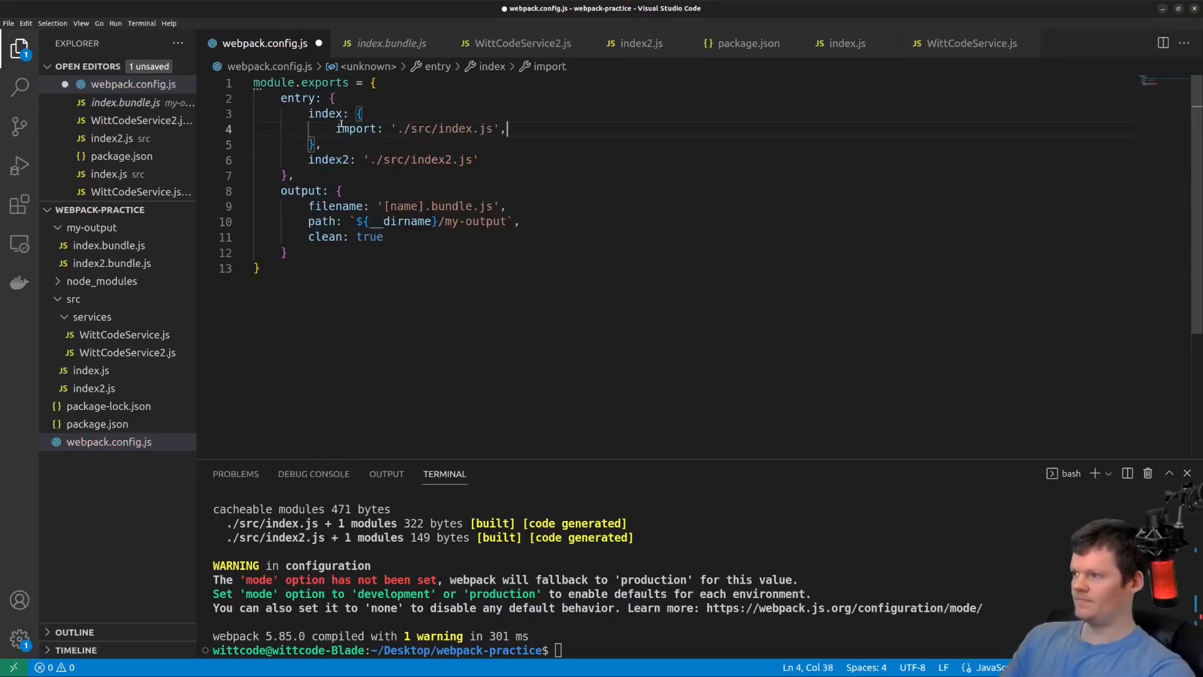
key("Return")
type("filename: 'my-")
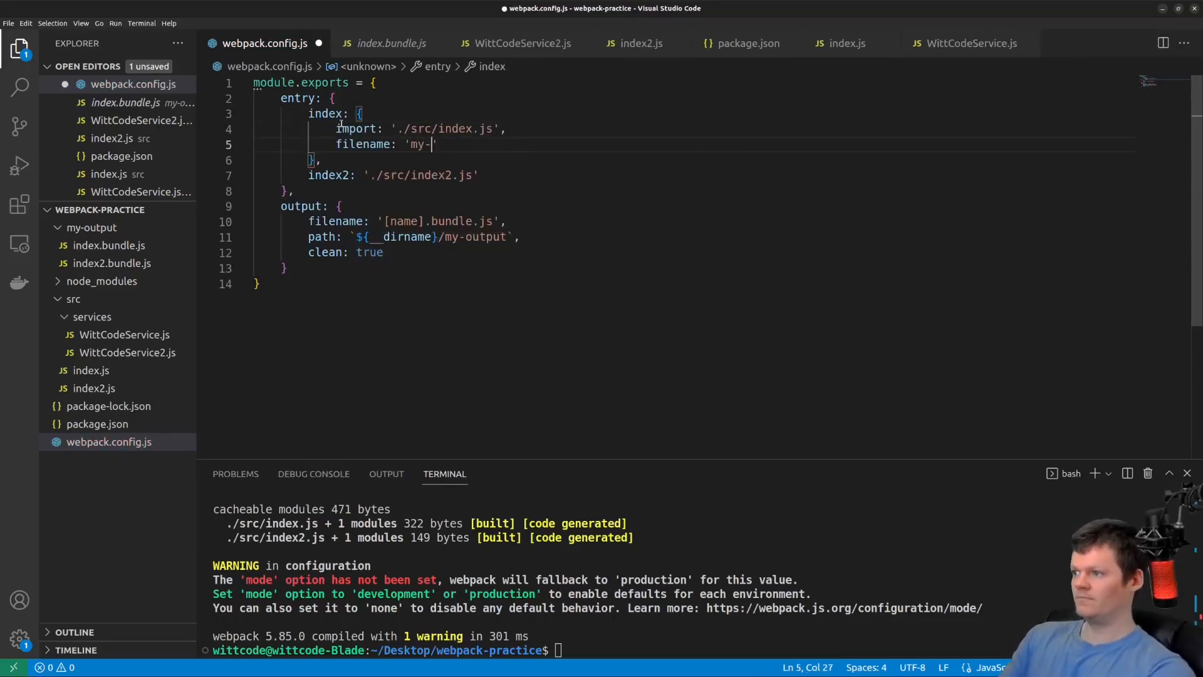
type("cool-file.js")
key("ctrl+s")
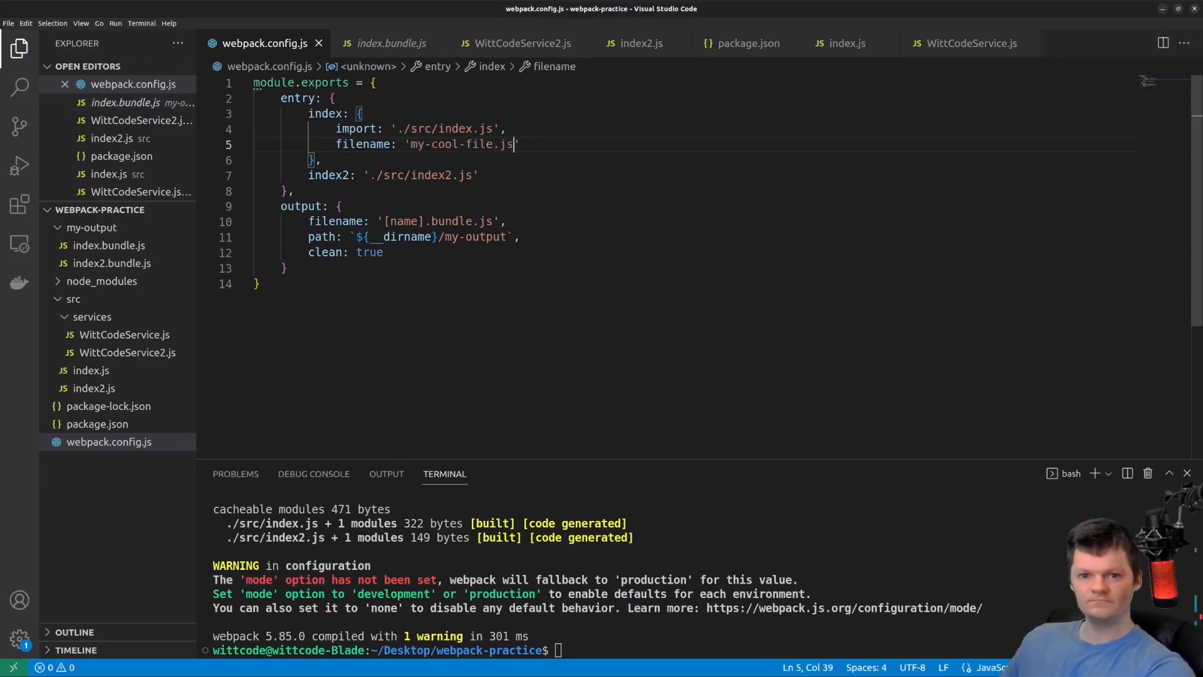
Step: Review the import path and my-cool-file.js filename in the index entry
left_click_drag(512, 144, 421, 129)
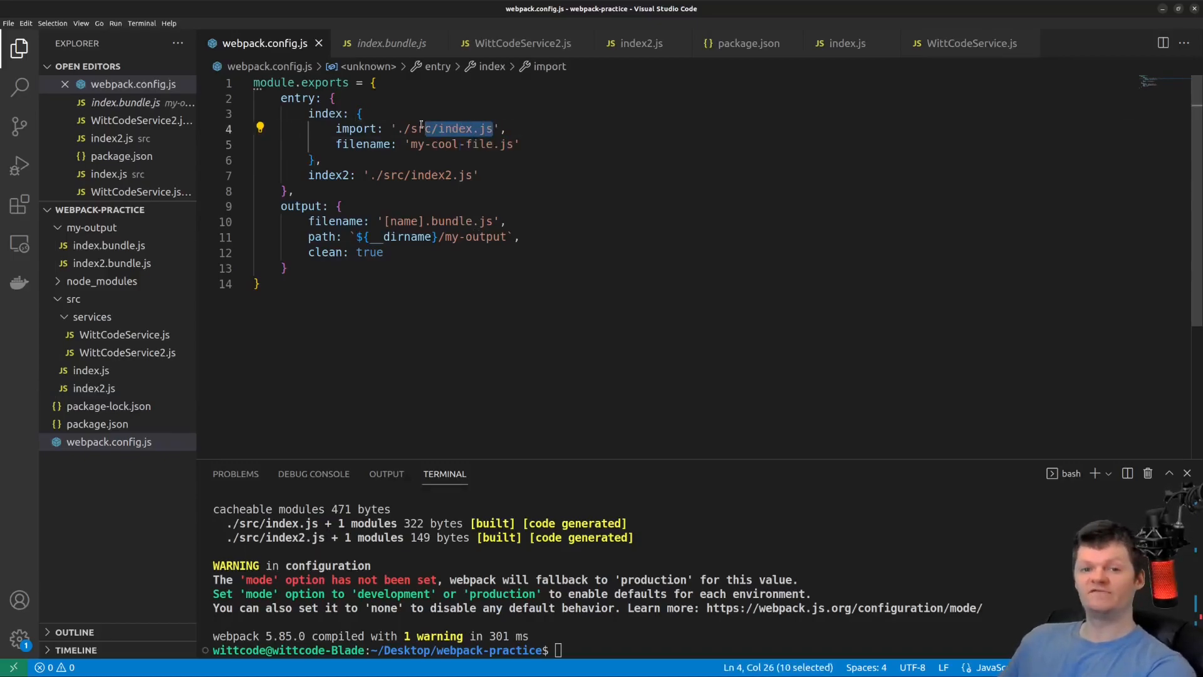
left_click(468, 129)
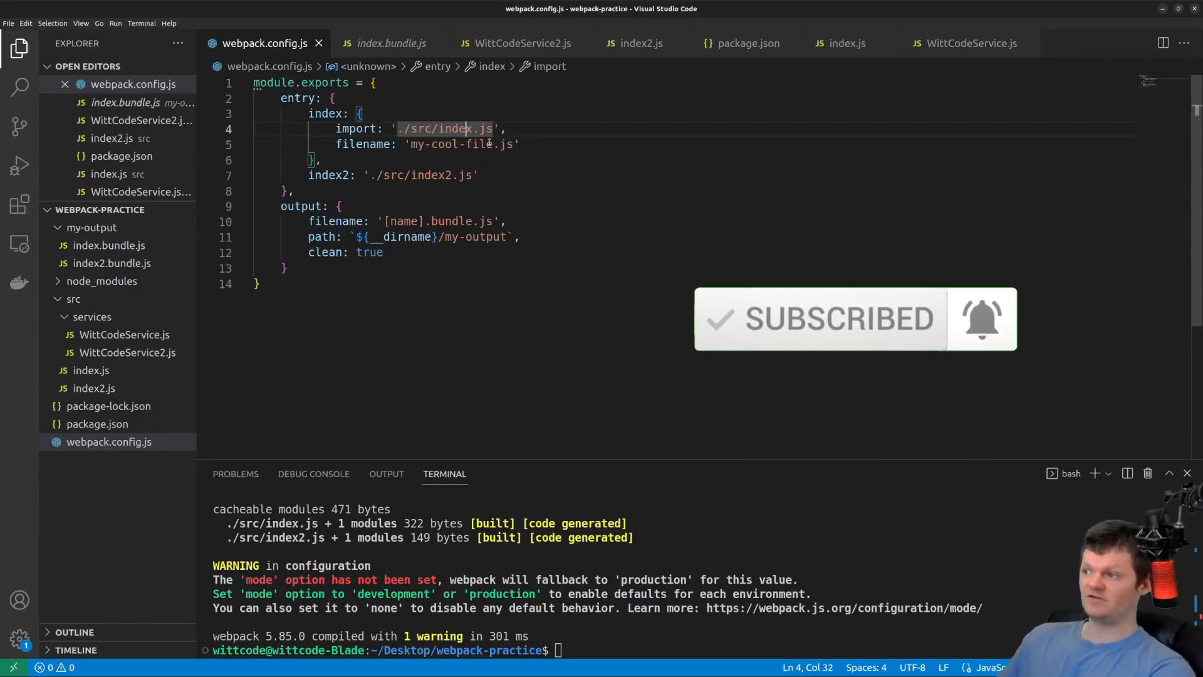
left_click_drag(508, 144, 448, 144)
Step: Rebuild with npm run build, inspect the emitted my-cool-file.js, and compare with the index and index2 entries
left_click(640, 541)
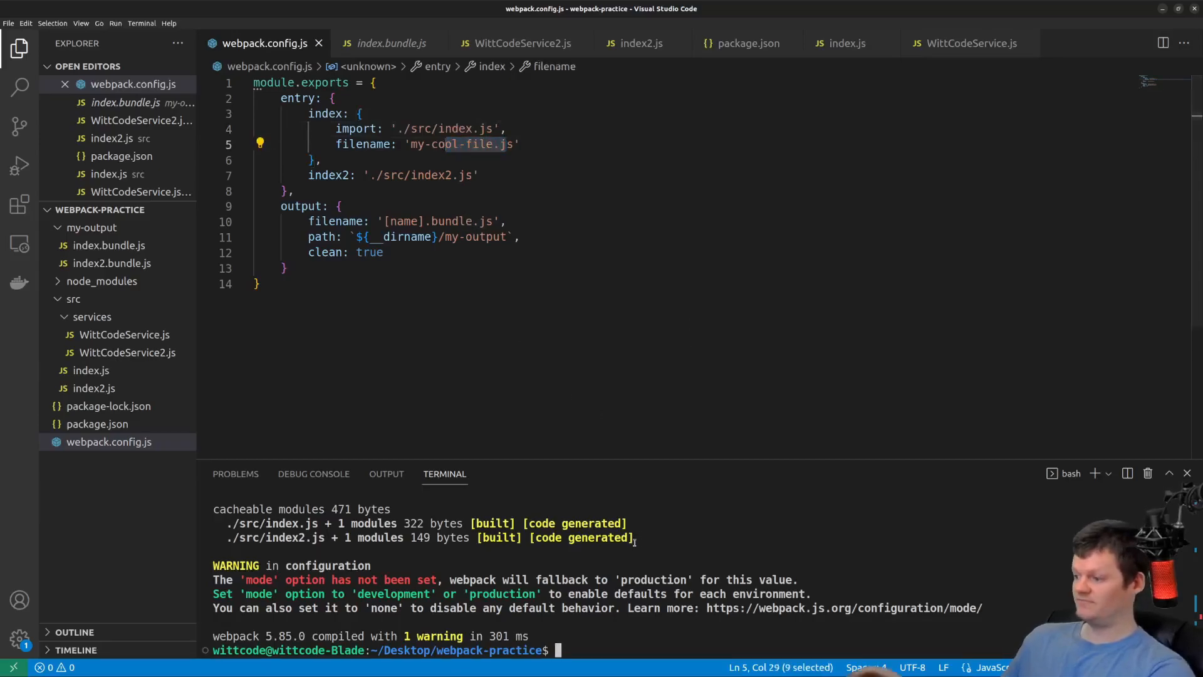
type("npm run build")
key("Return")
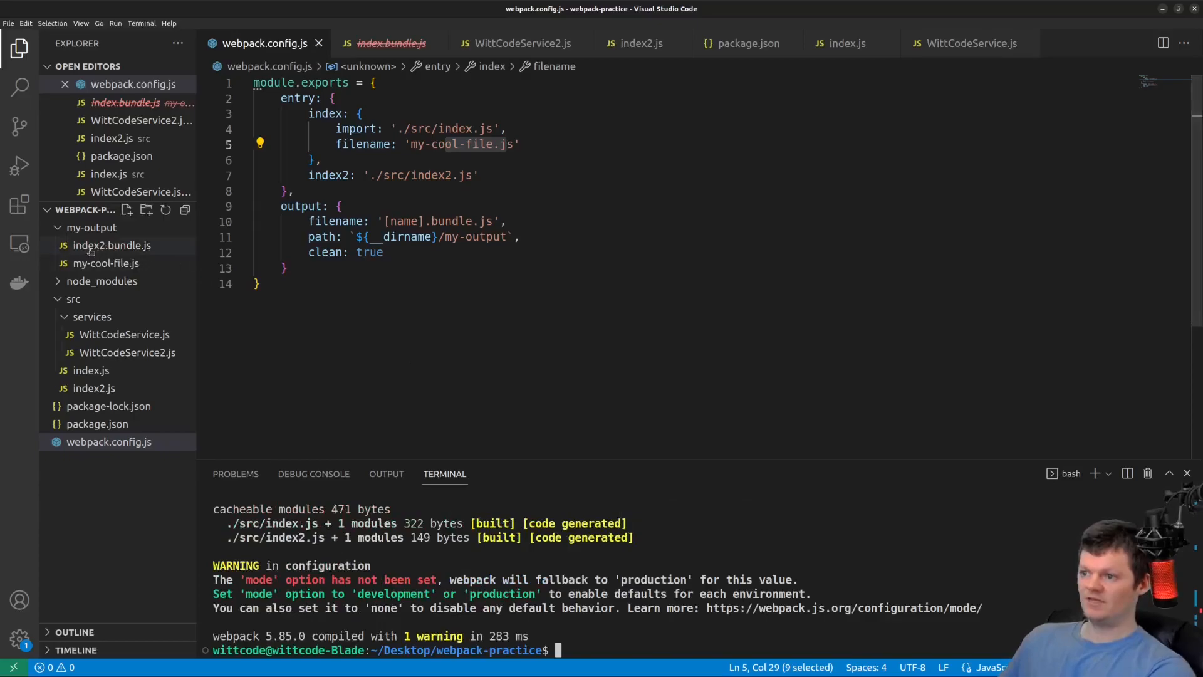
left_click(106, 263)
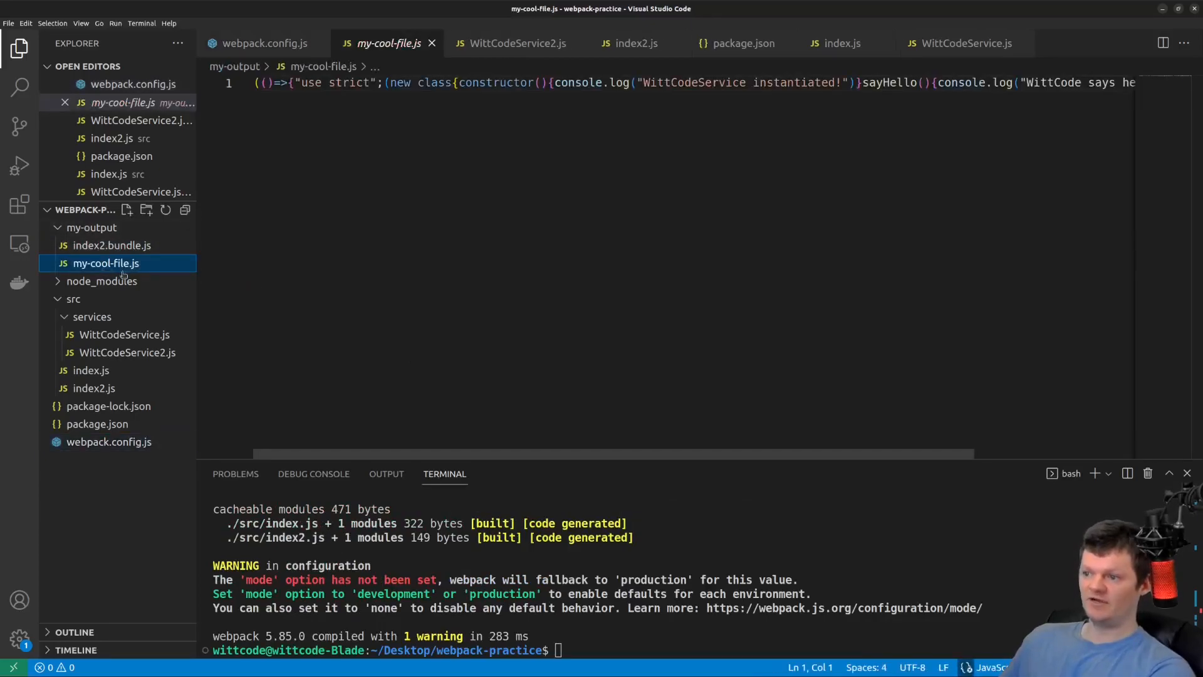
left_click(264, 42)
left_click_drag(362, 175, 309, 112)
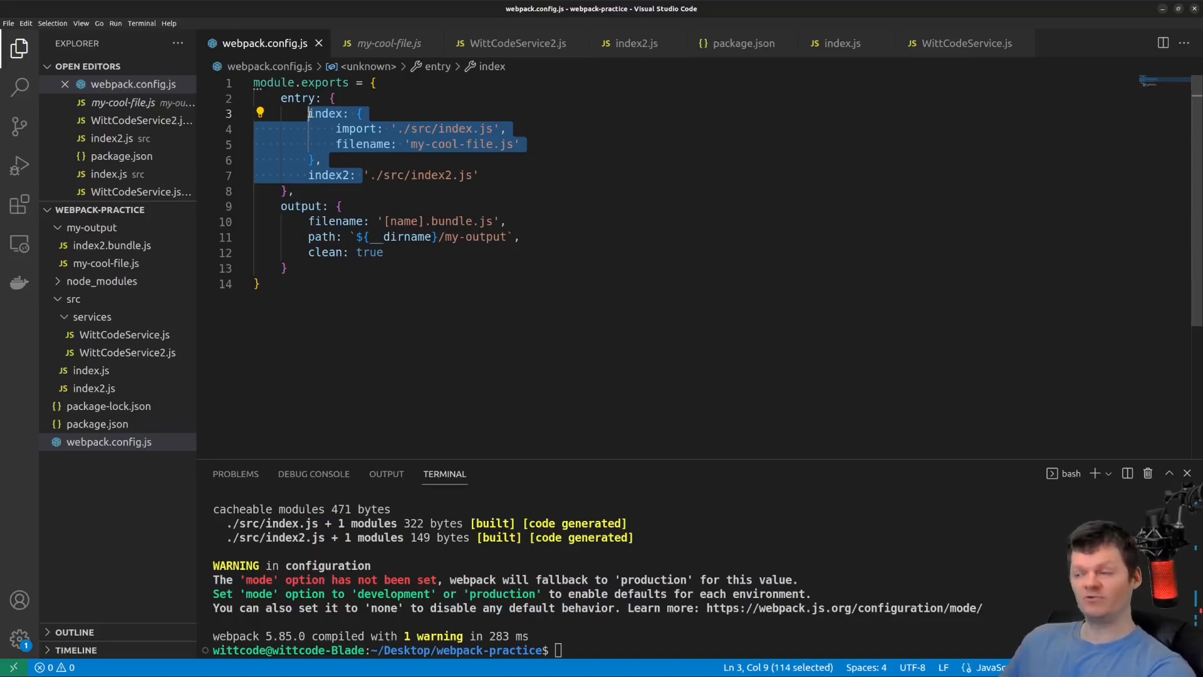
left_click(353, 113)
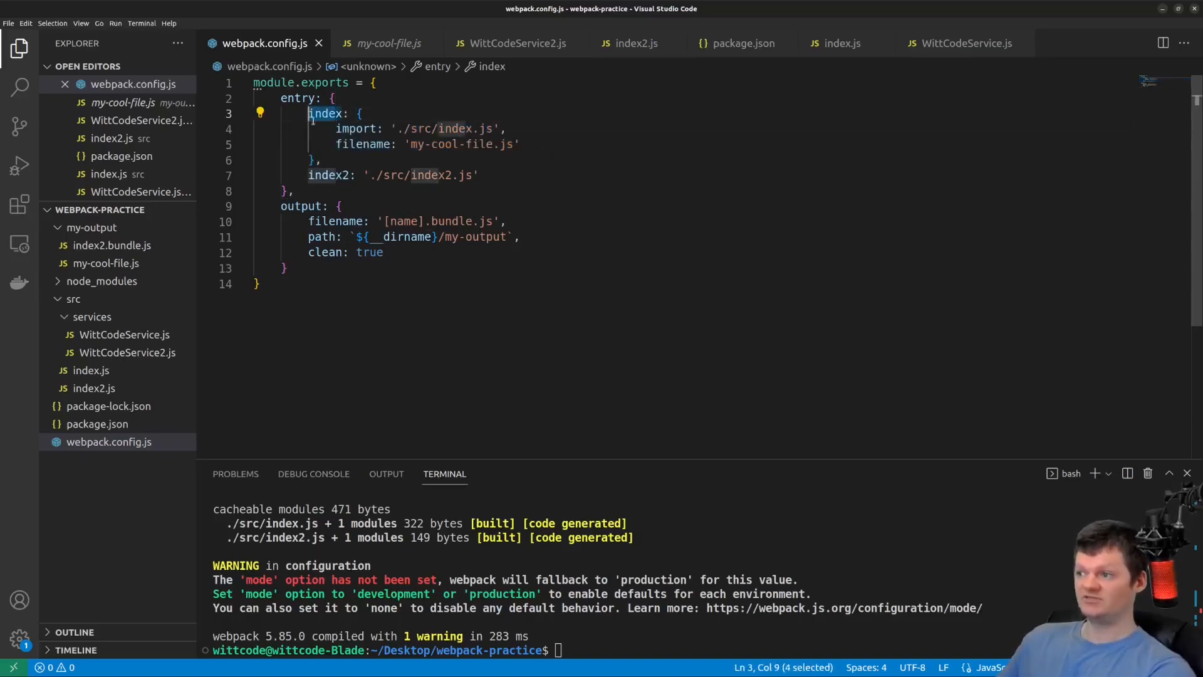
mouse_move(319, 175)
left_mouse_down()
mouse_move(341, 174)
mouse_move(309, 175)
left_mouse_up()
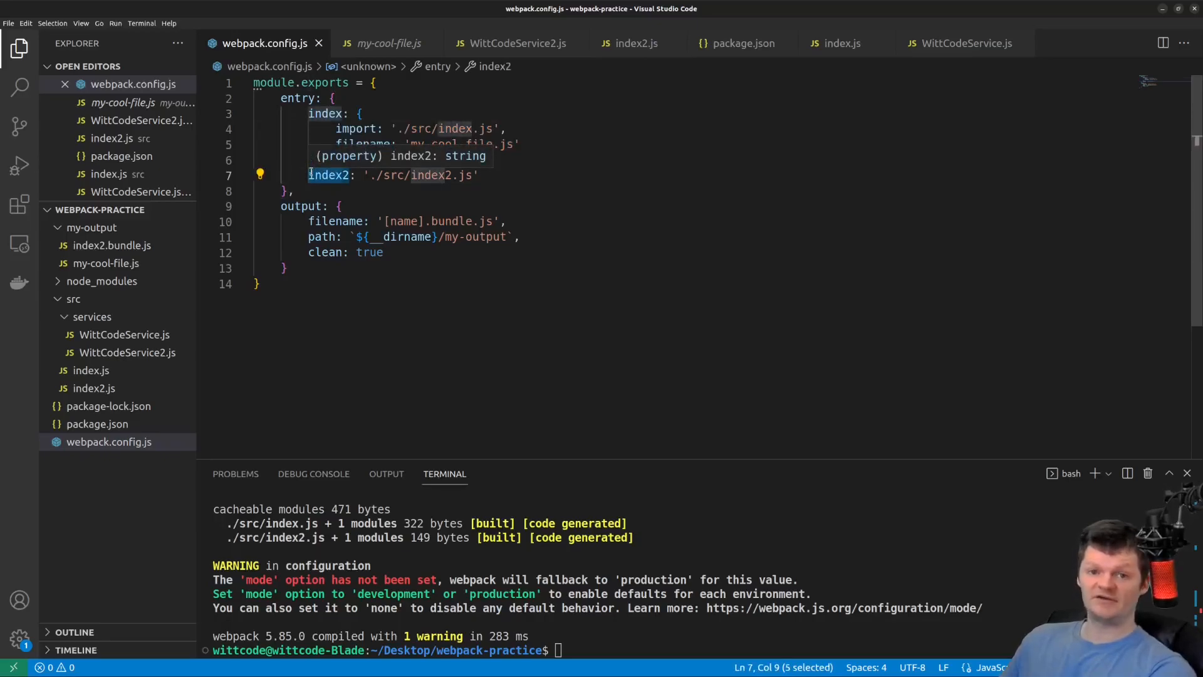
left_click(341, 192)
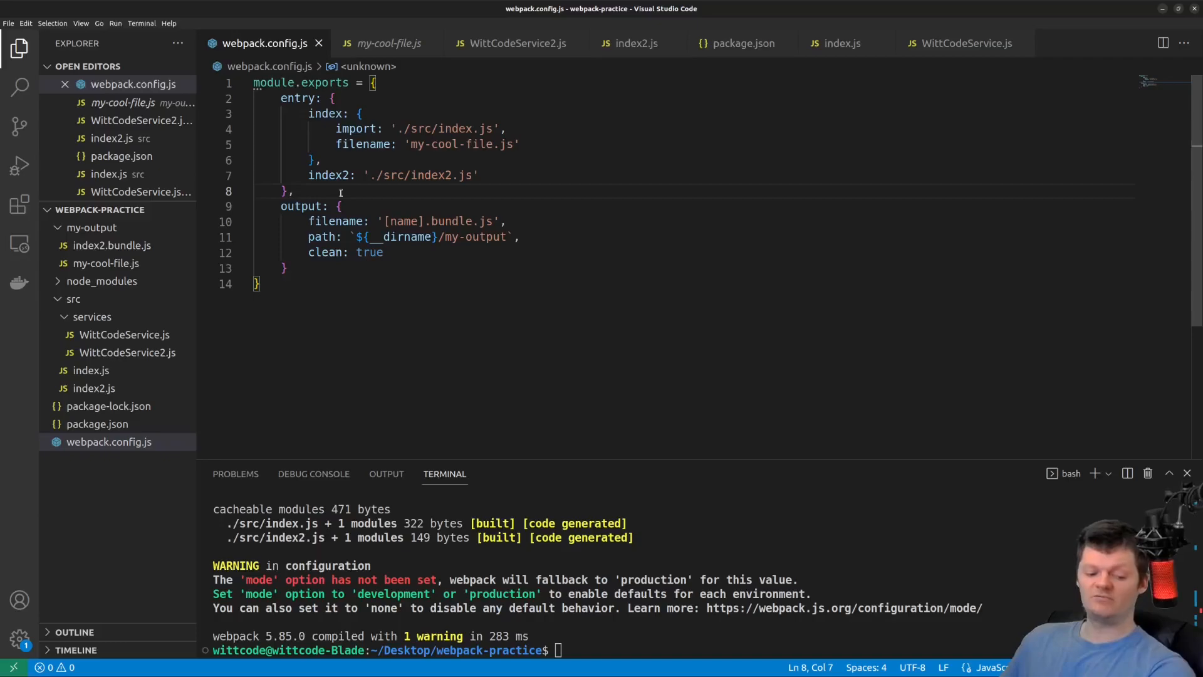